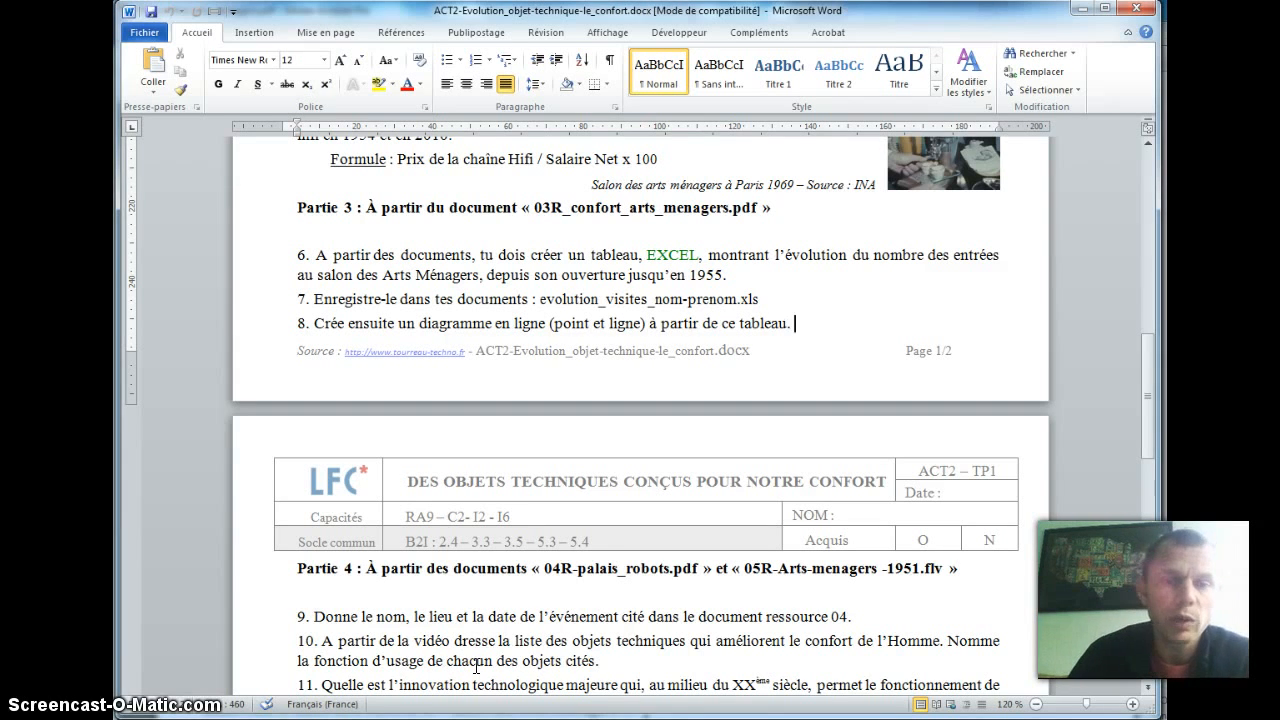
Step: Highlight "nombre des entrées" and "ouverture jusqu'en 1955." in yellow in question 6 of Partie 3
left_click(326, 592)
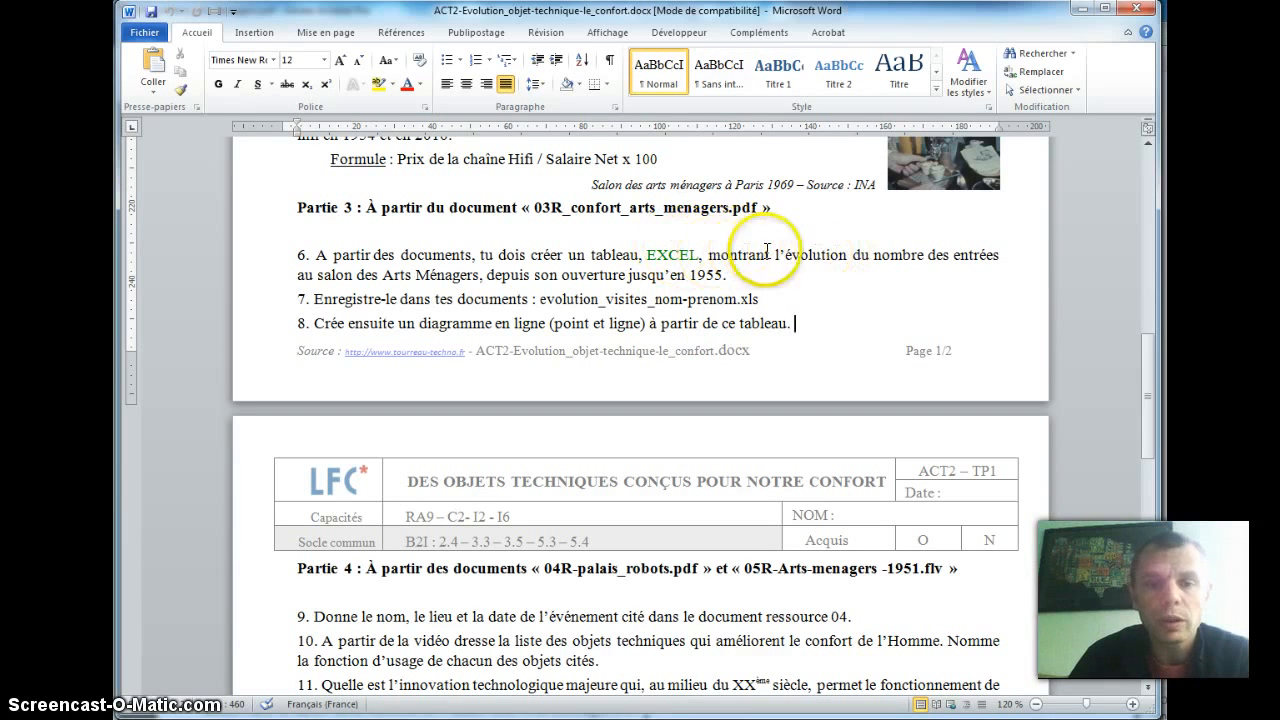
left_click(378, 85)
left_click_drag(858, 252, 999, 244)
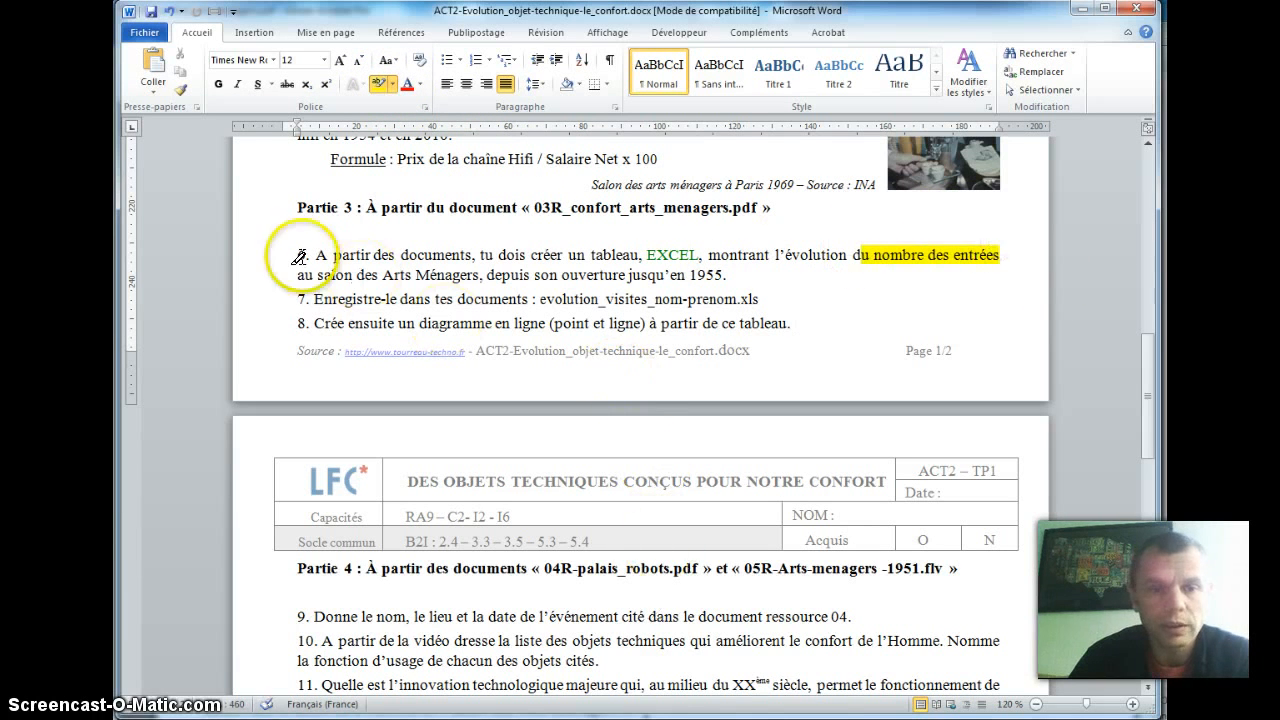
left_click_drag(549, 275, 728, 274)
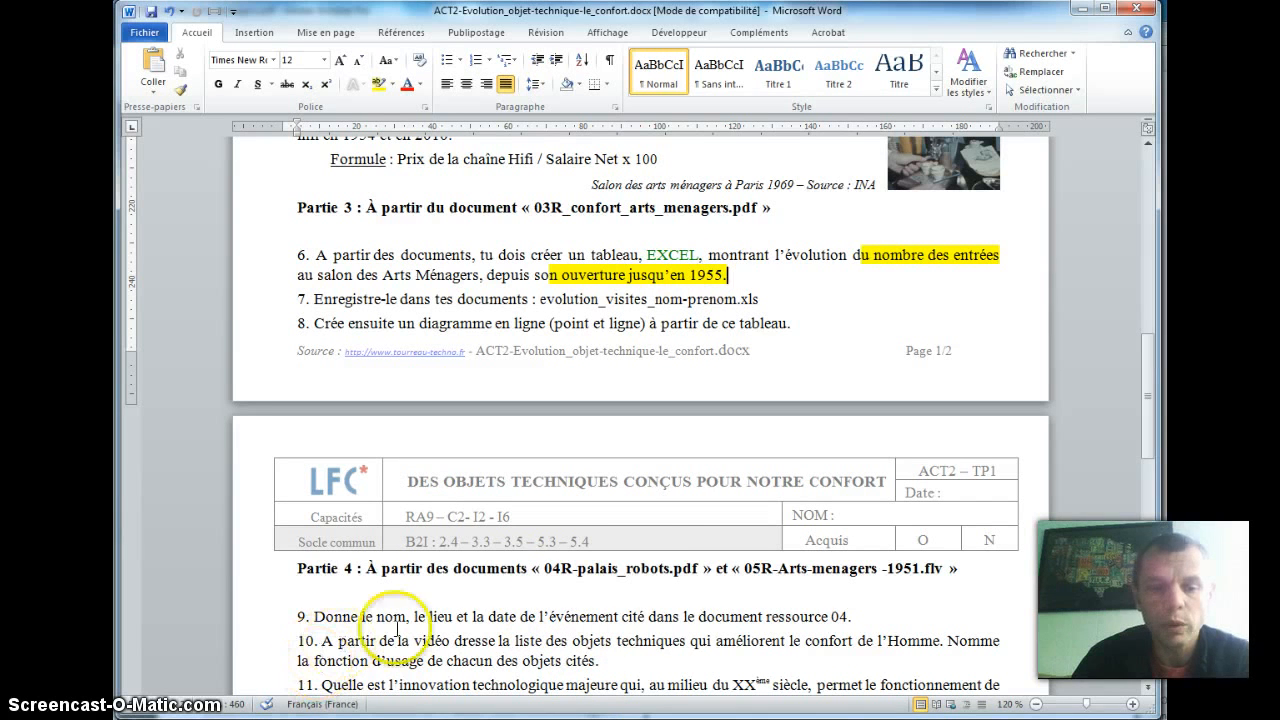
Step: In the blank Excel workbook, enter the row labels "Année" in A1 and "Nb. D'entrées" in A2, and widen column A to fit
key("alt+Tab")
key("alt+Tab")
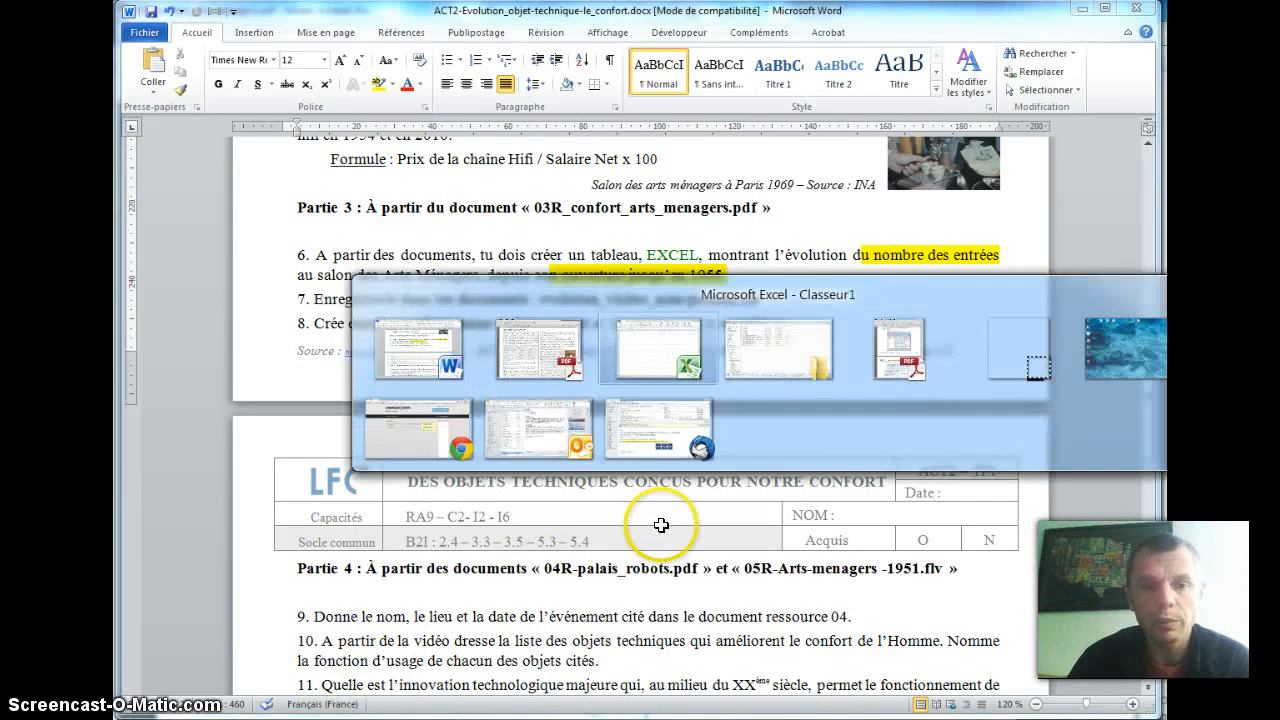
left_click(205, 170)
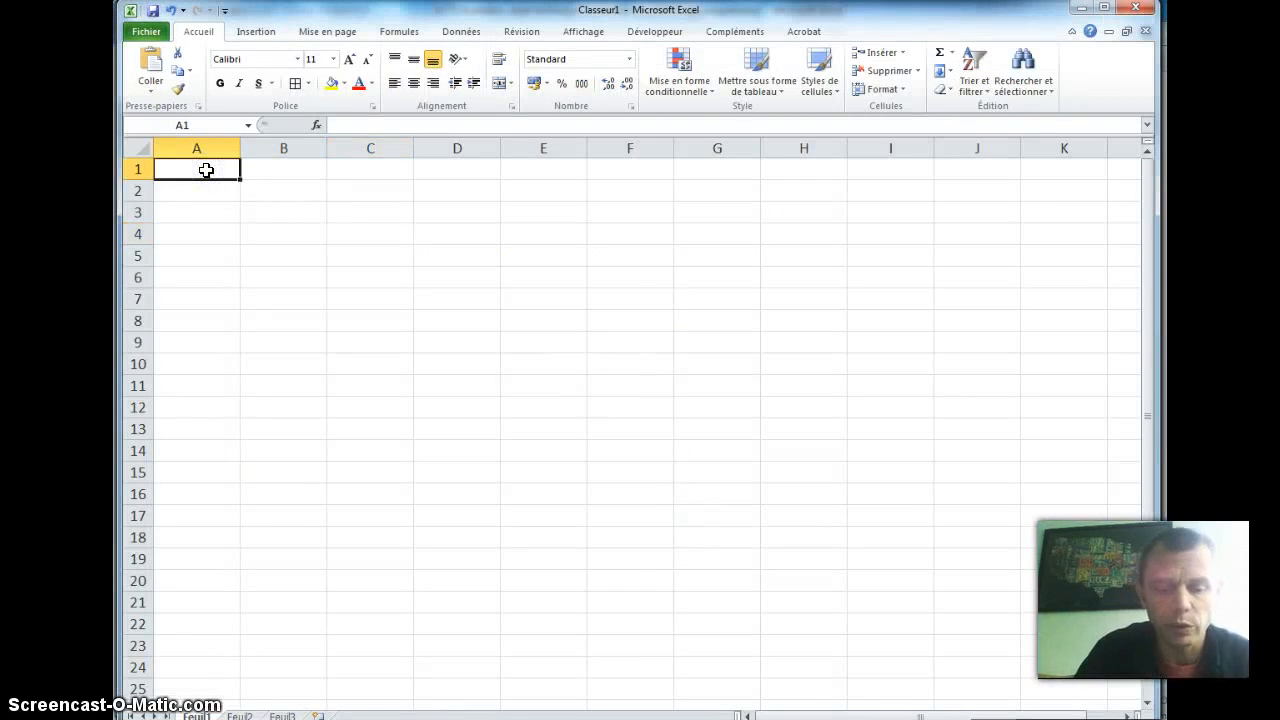
type("Année")
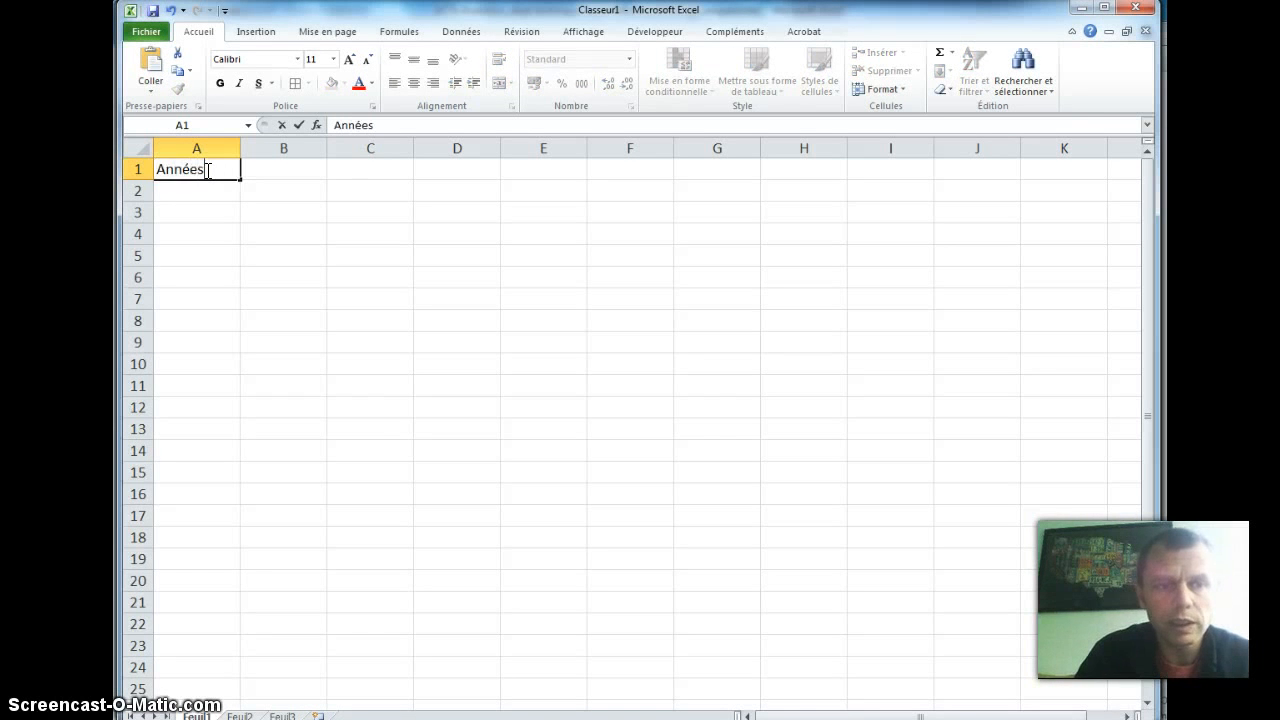
key("Return")
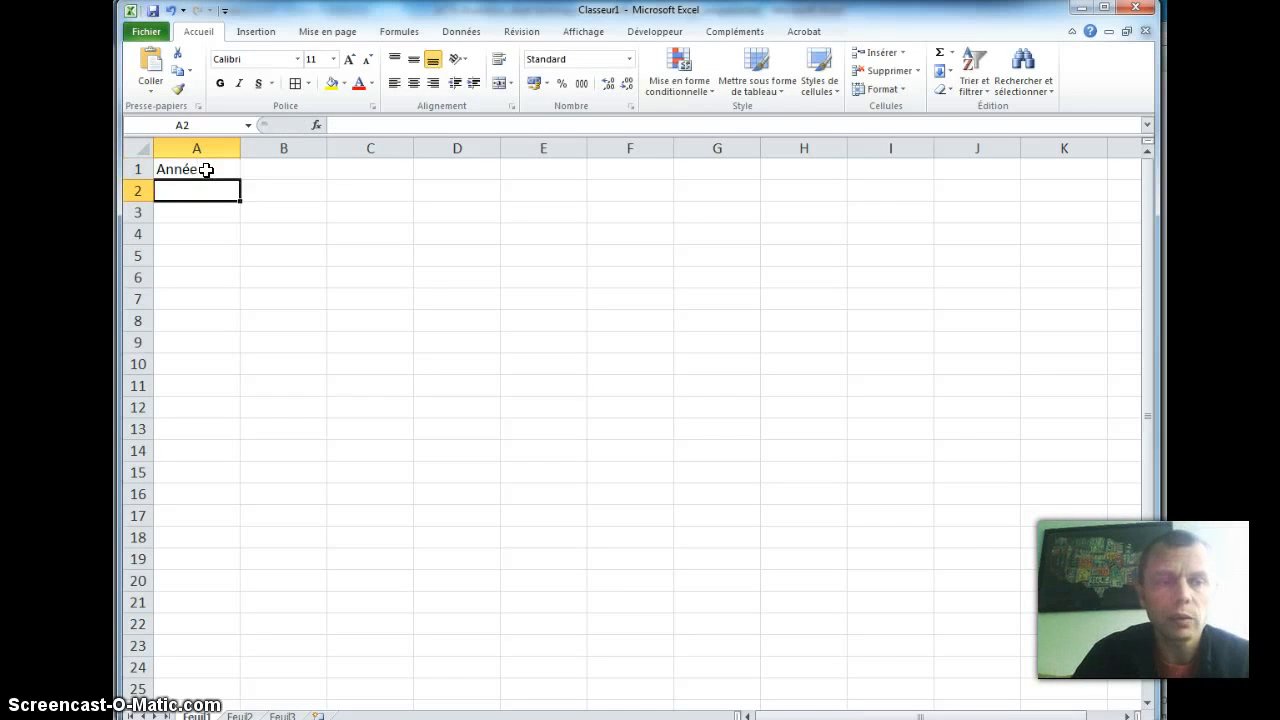
type("N")
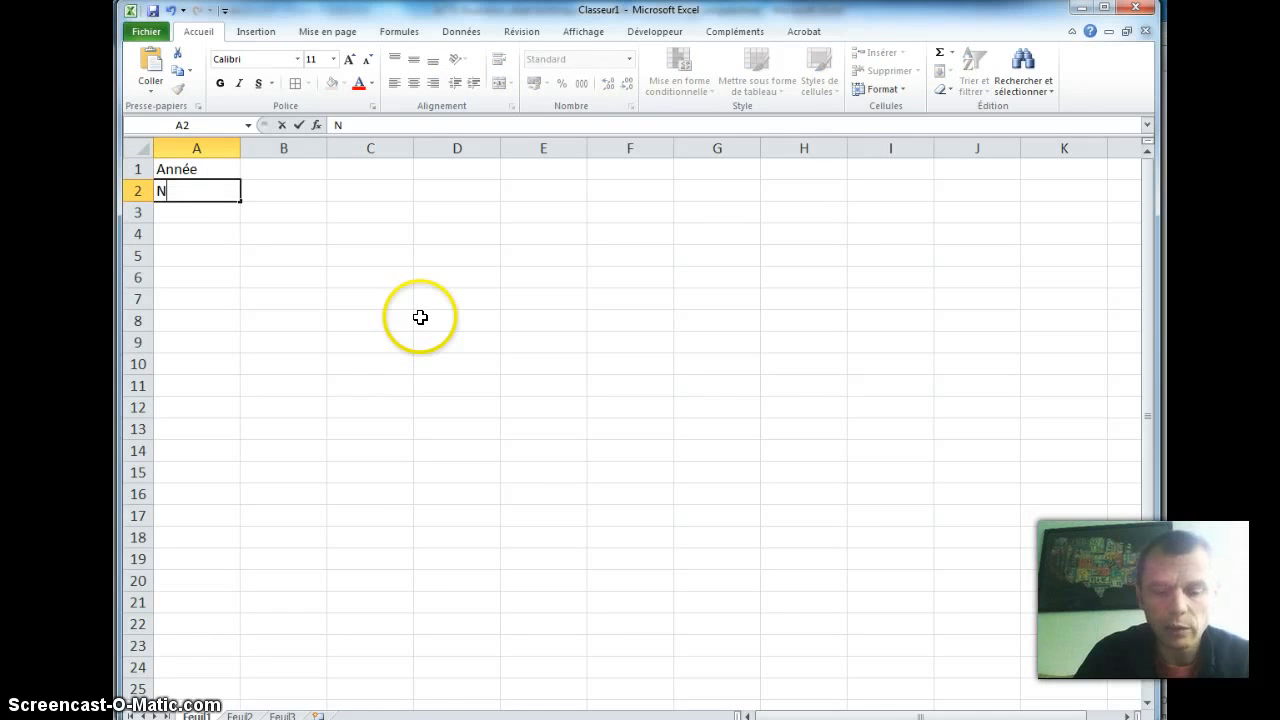
type("b. d")
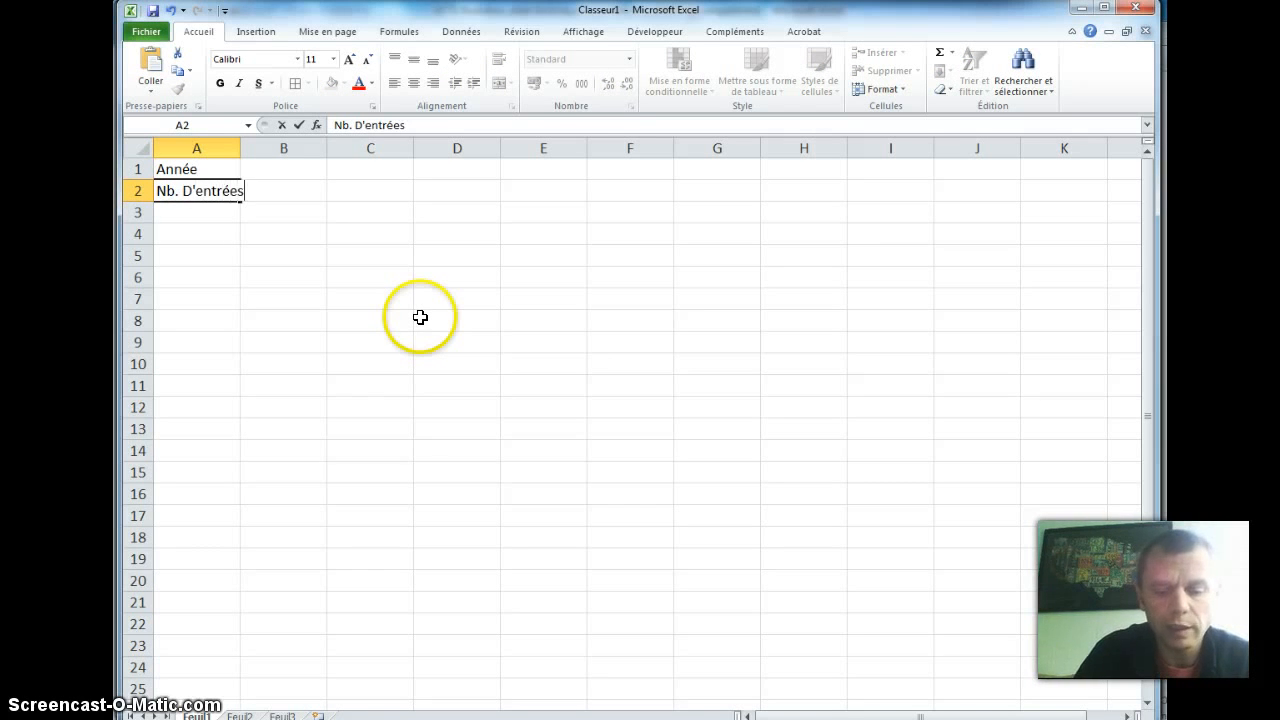
left_click(226, 302)
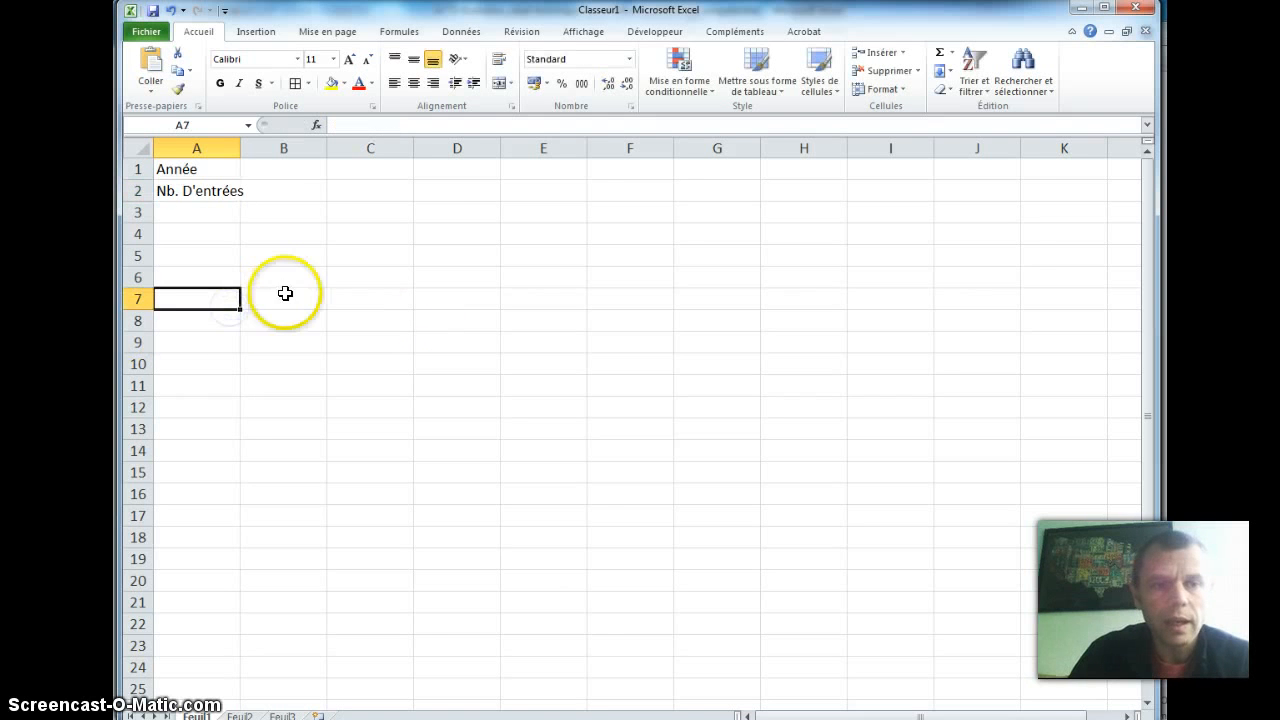
left_click(290, 232)
left_click_drag(240, 148, 253, 148)
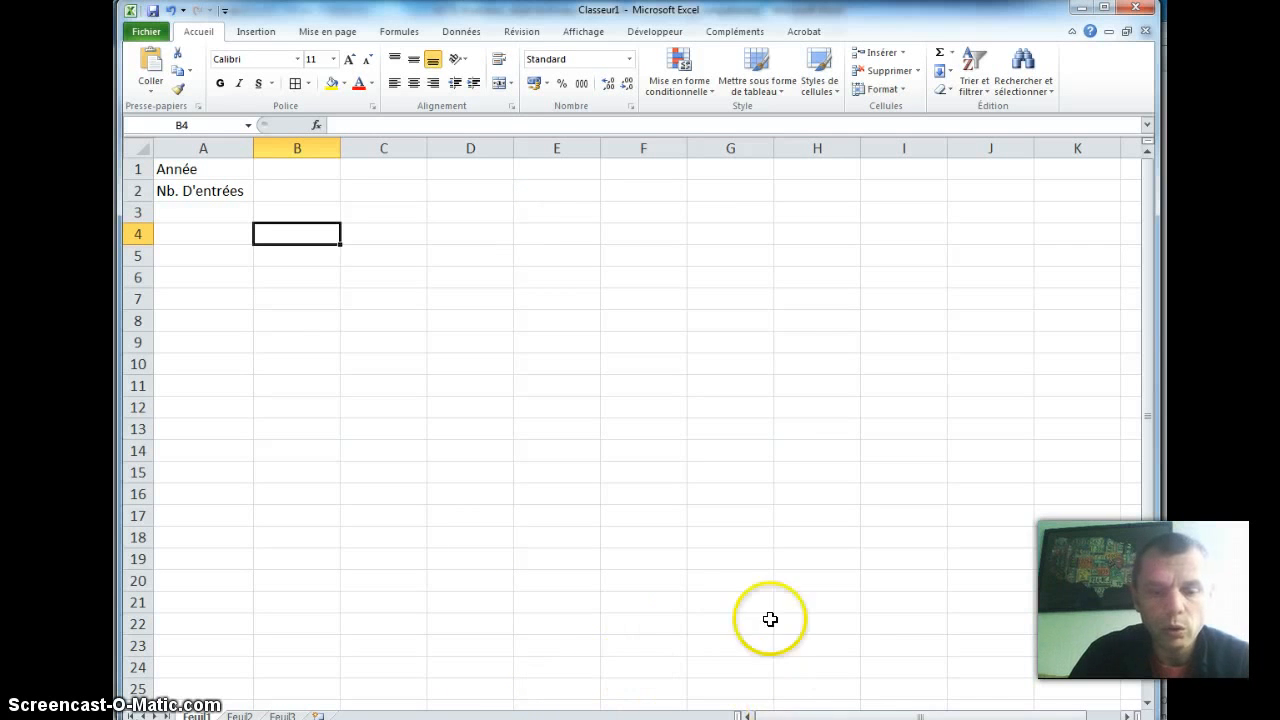
Step: Switch to 03R-confort_arts_menagers.pdf in Acrobat and highlight the year "1923" and "100 000 visiteurs" in its entry
key("alt+Tab")
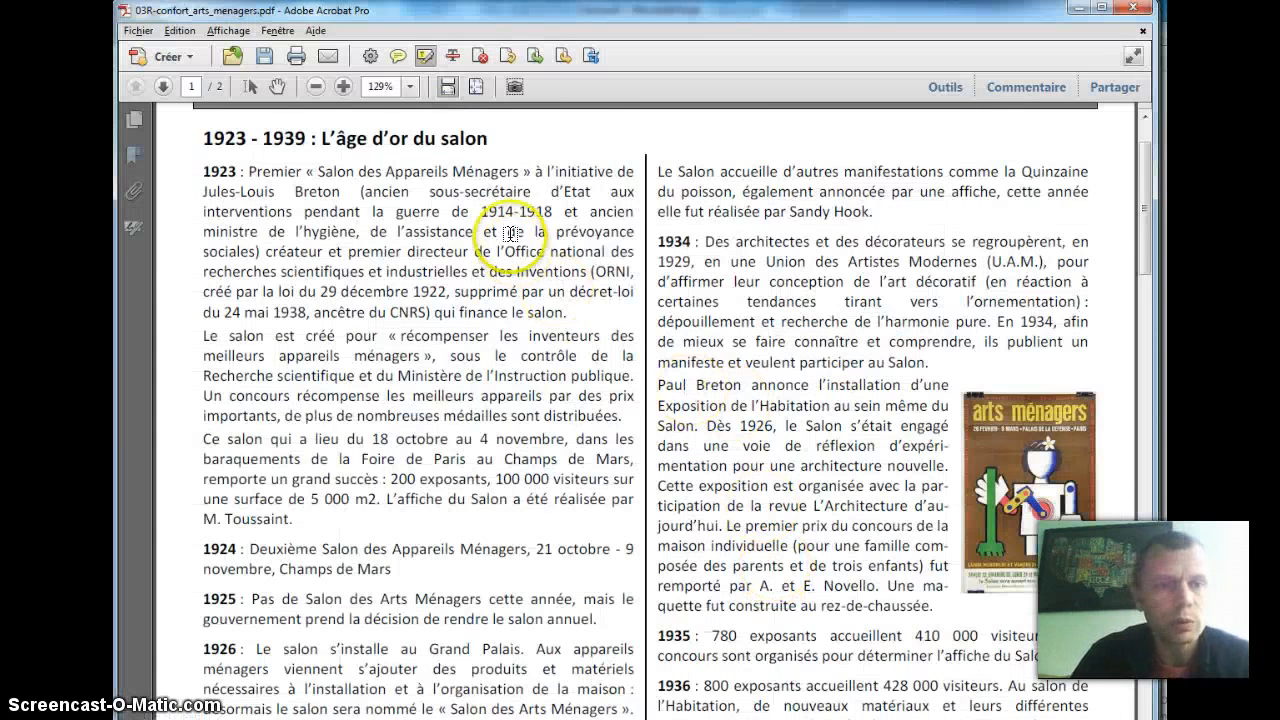
scroll(262, 248, "up", 2)
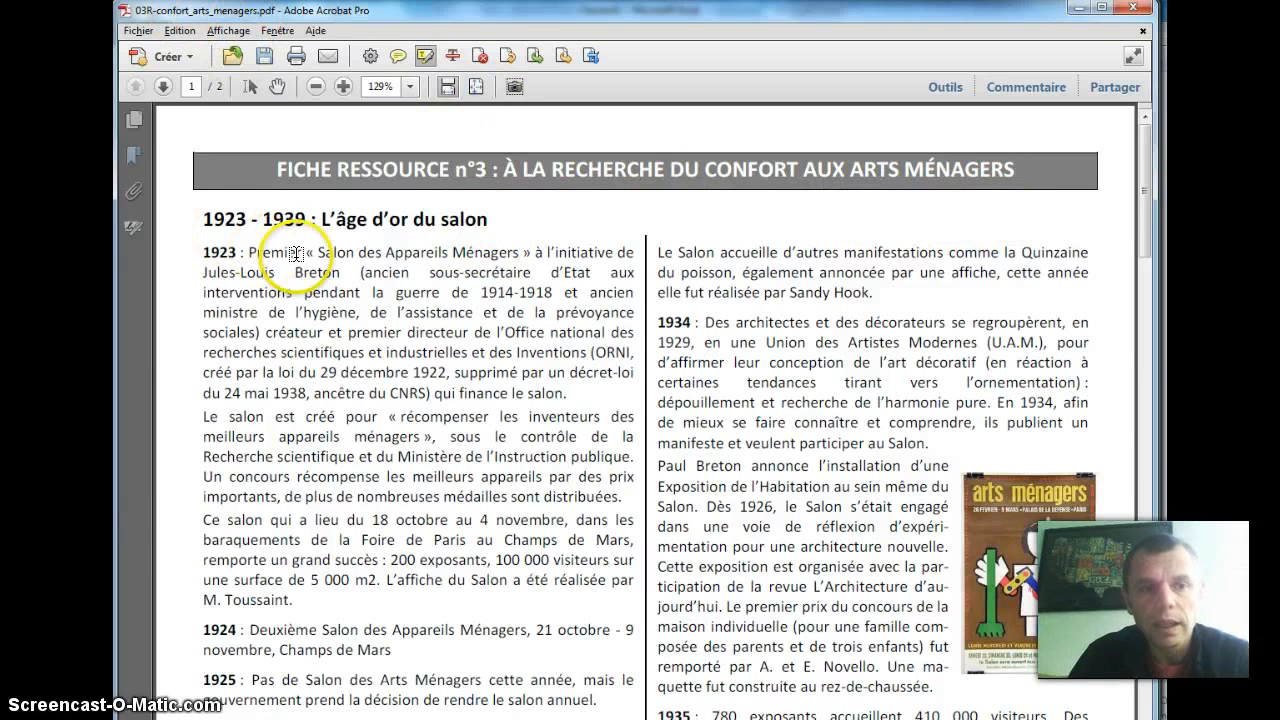
scroll(300, 235, "down", 1)
scroll(365, 280, "down", 1)
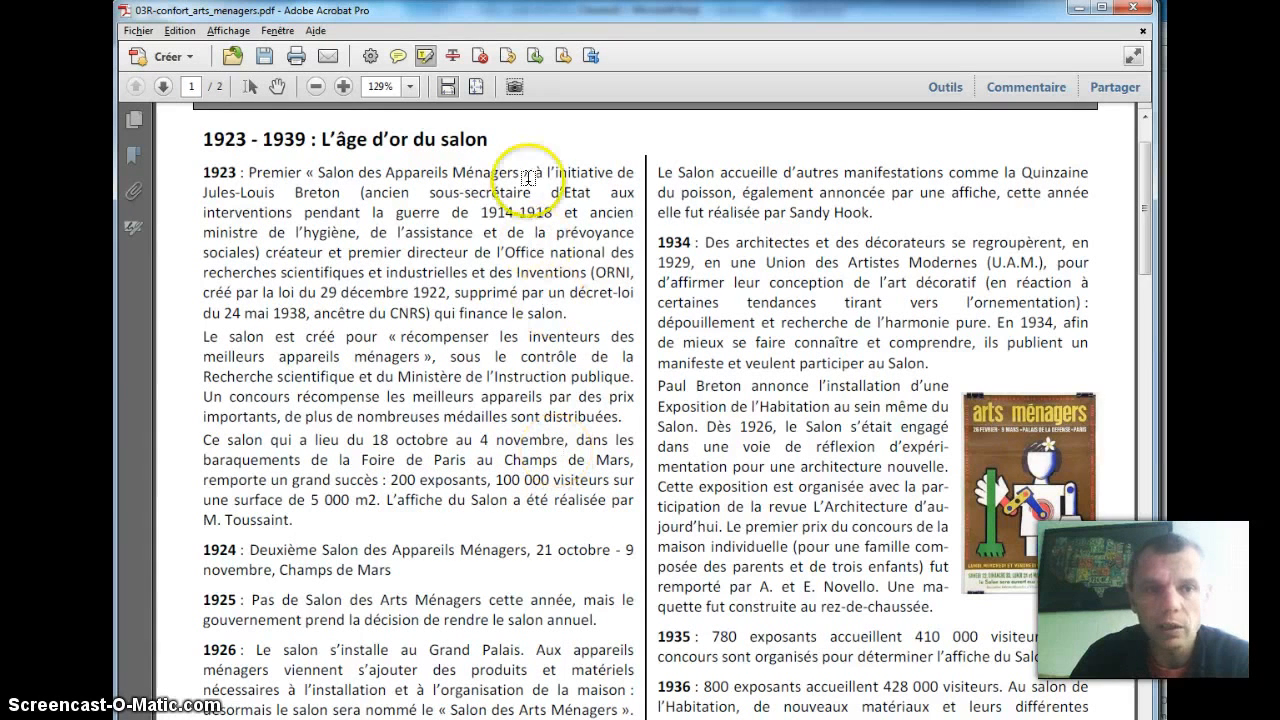
left_click(424, 60)
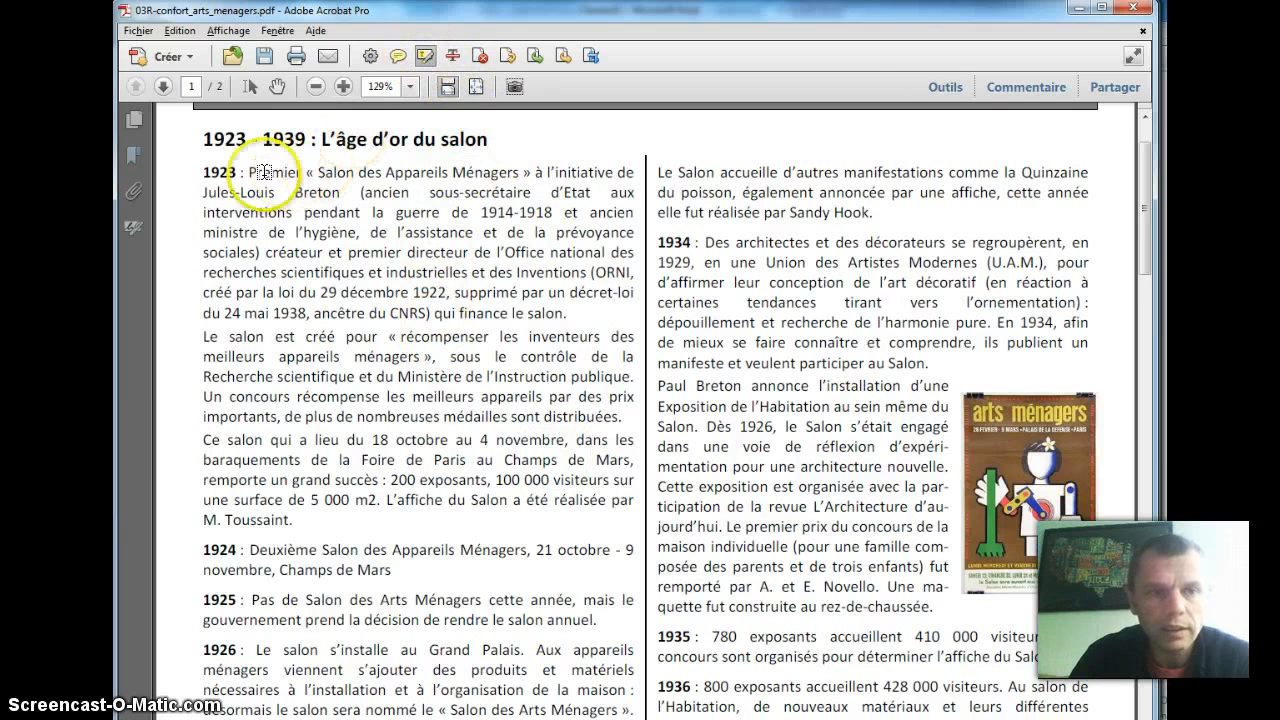
left_click_drag(204, 172, 240, 172)
left_click_drag(492, 478, 501, 479)
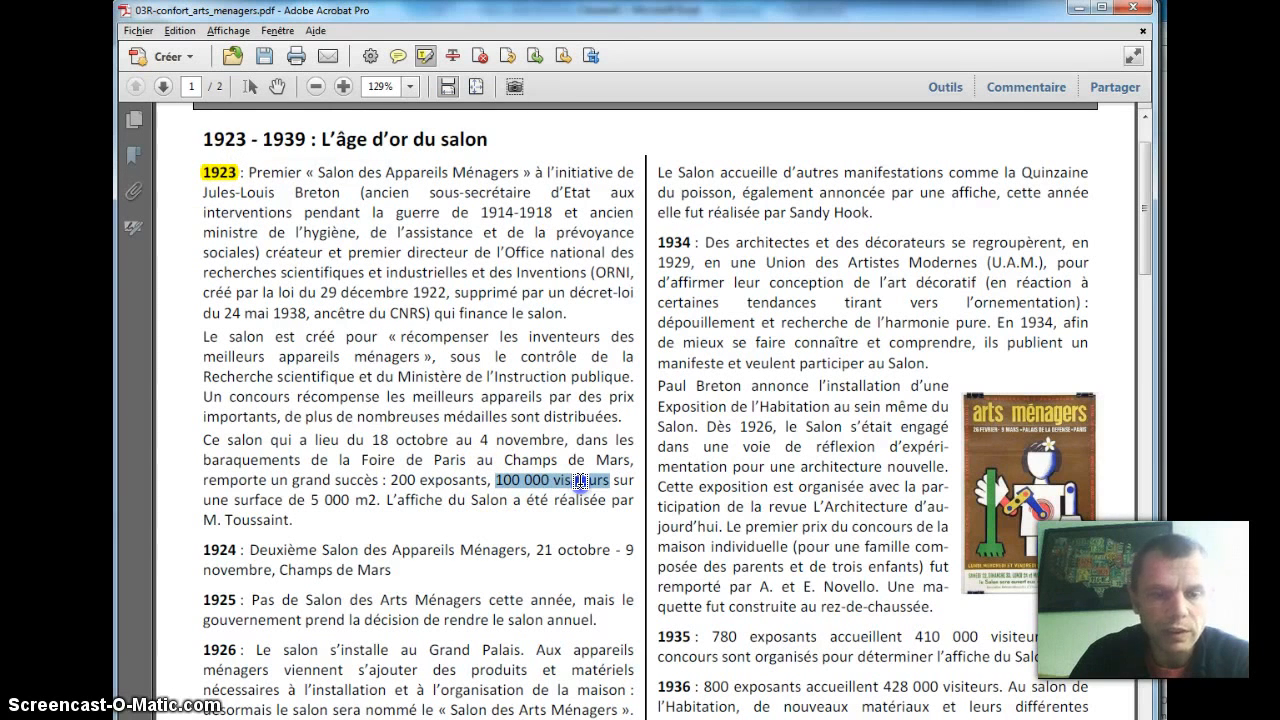
left_click_drag(579, 481, 608, 481)
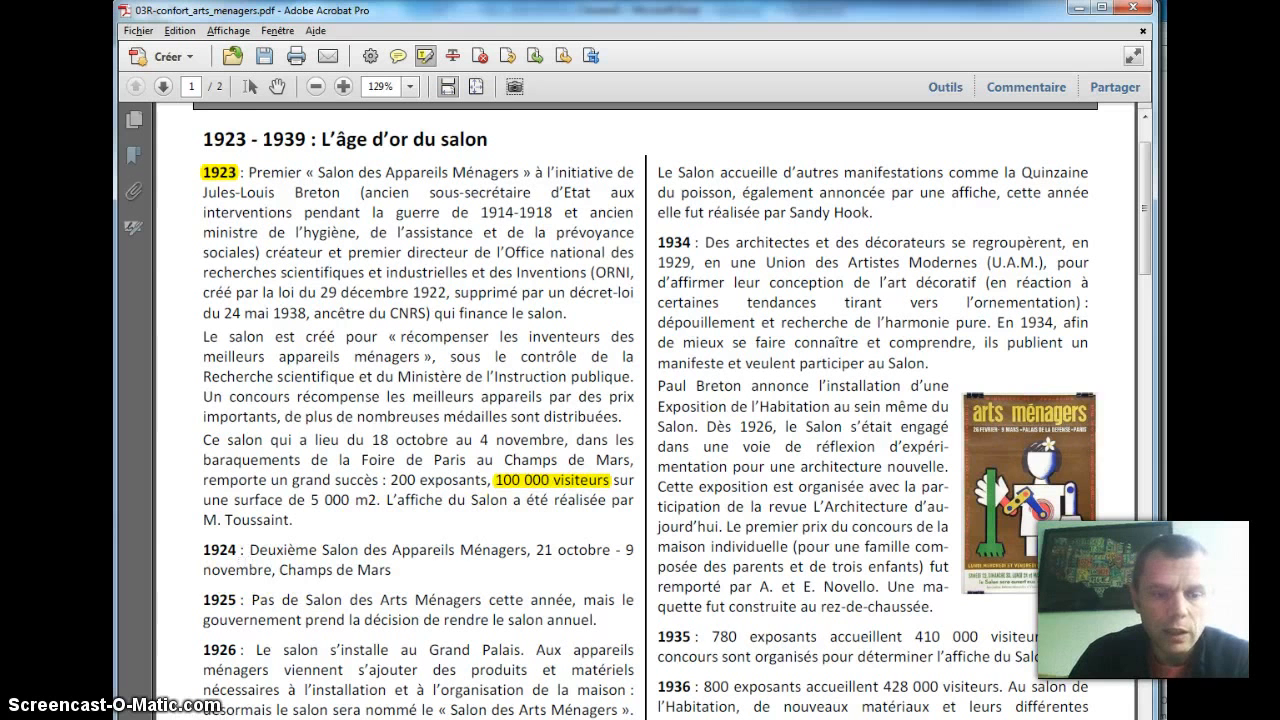
Step: Return to the Excel workbook and enter 1923 in B1 with 100000 in B2
key("alt+Tab")
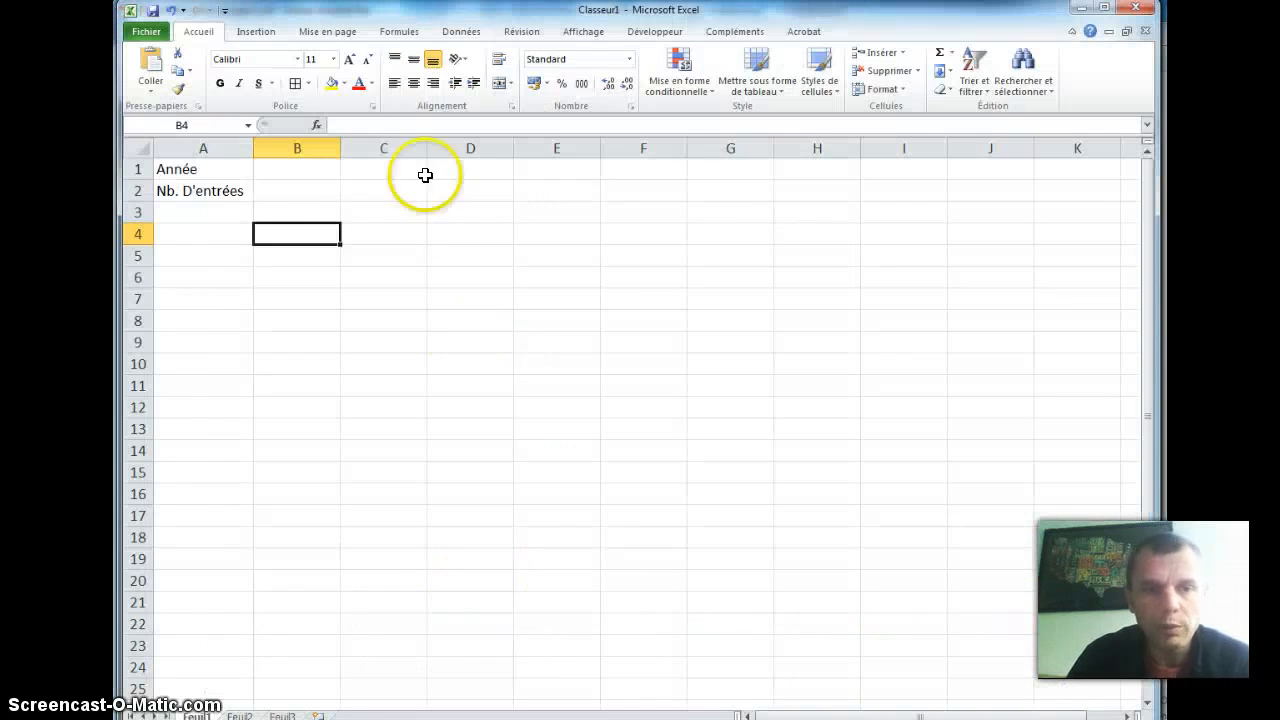
left_click(309, 170)
type("13")
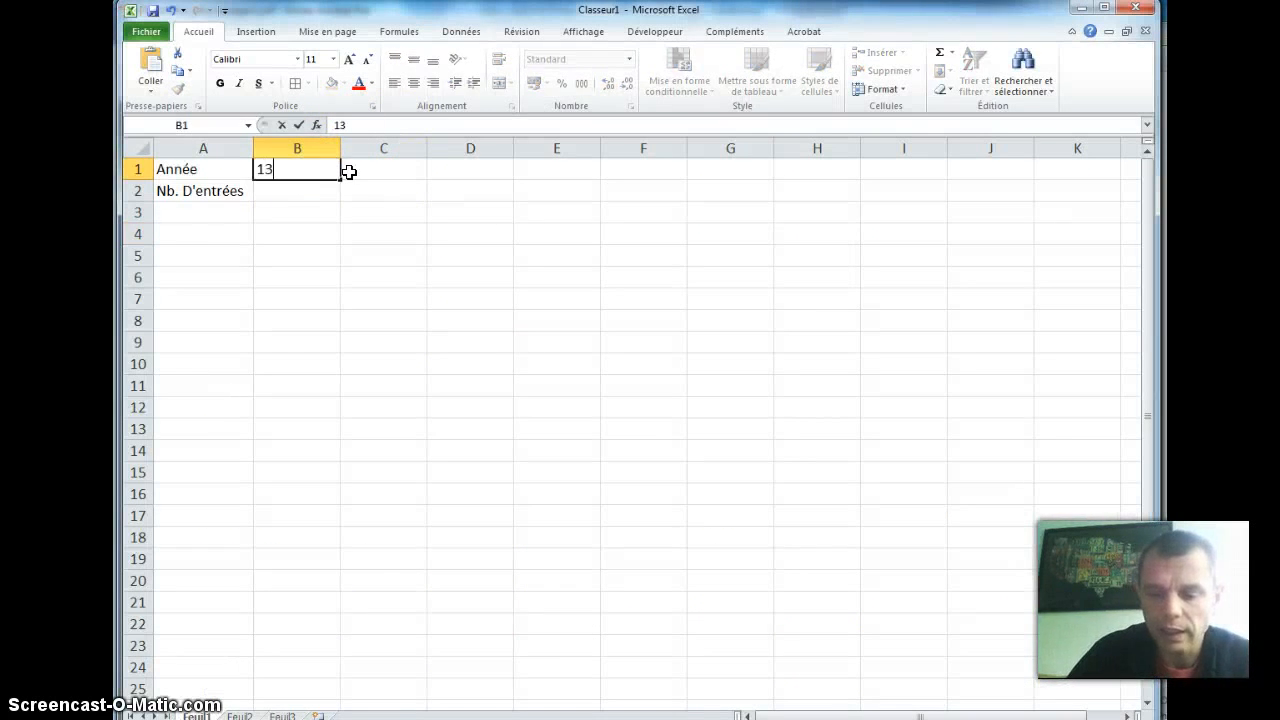
type("23")
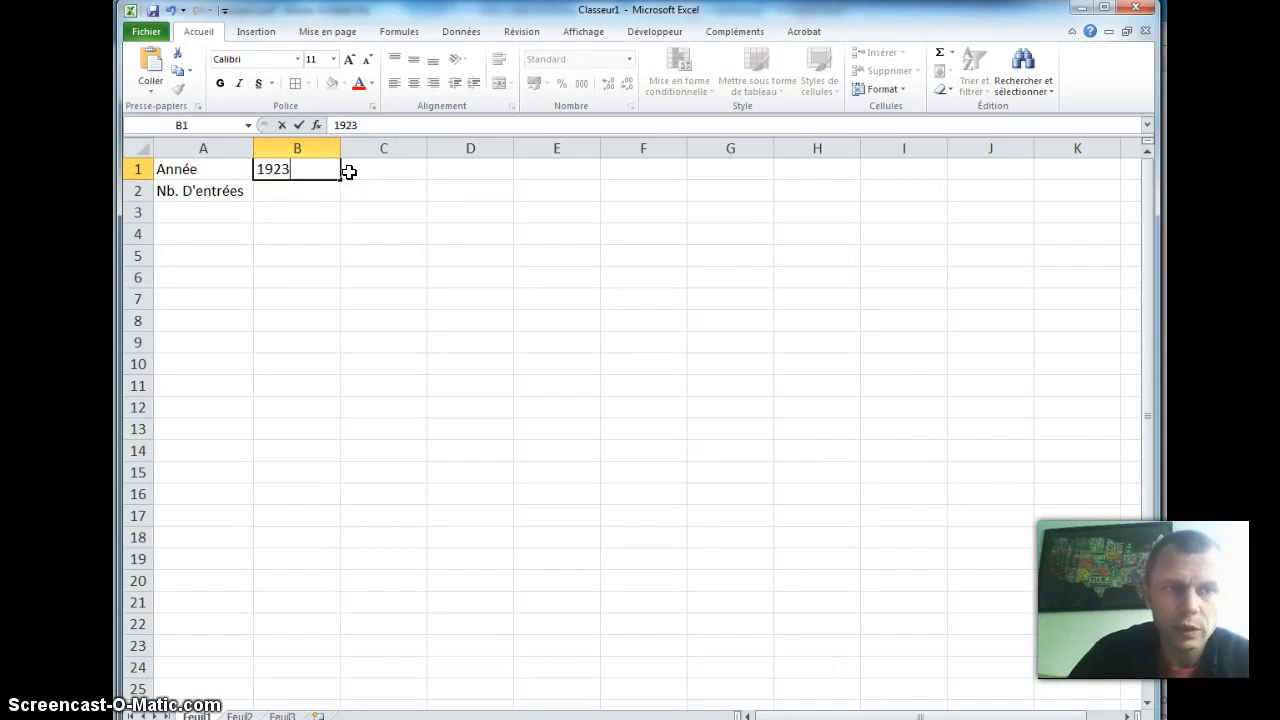
key("Return")
type("100000")
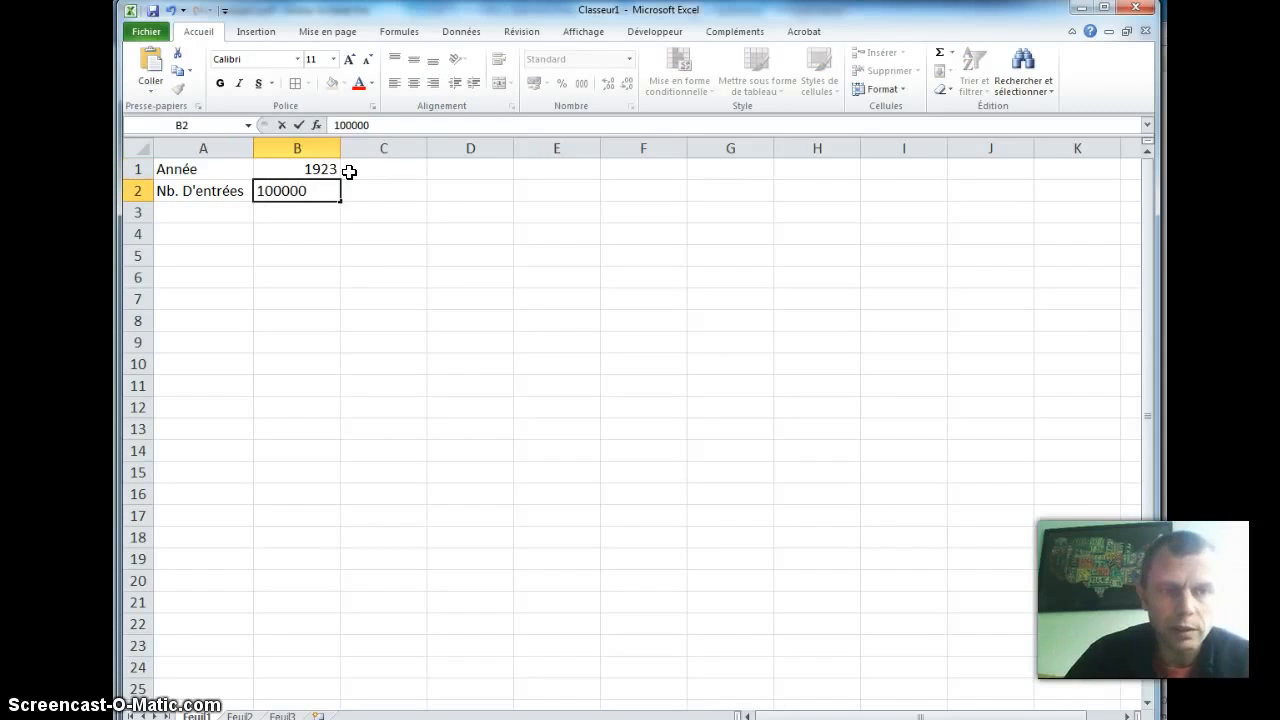
key("Return")
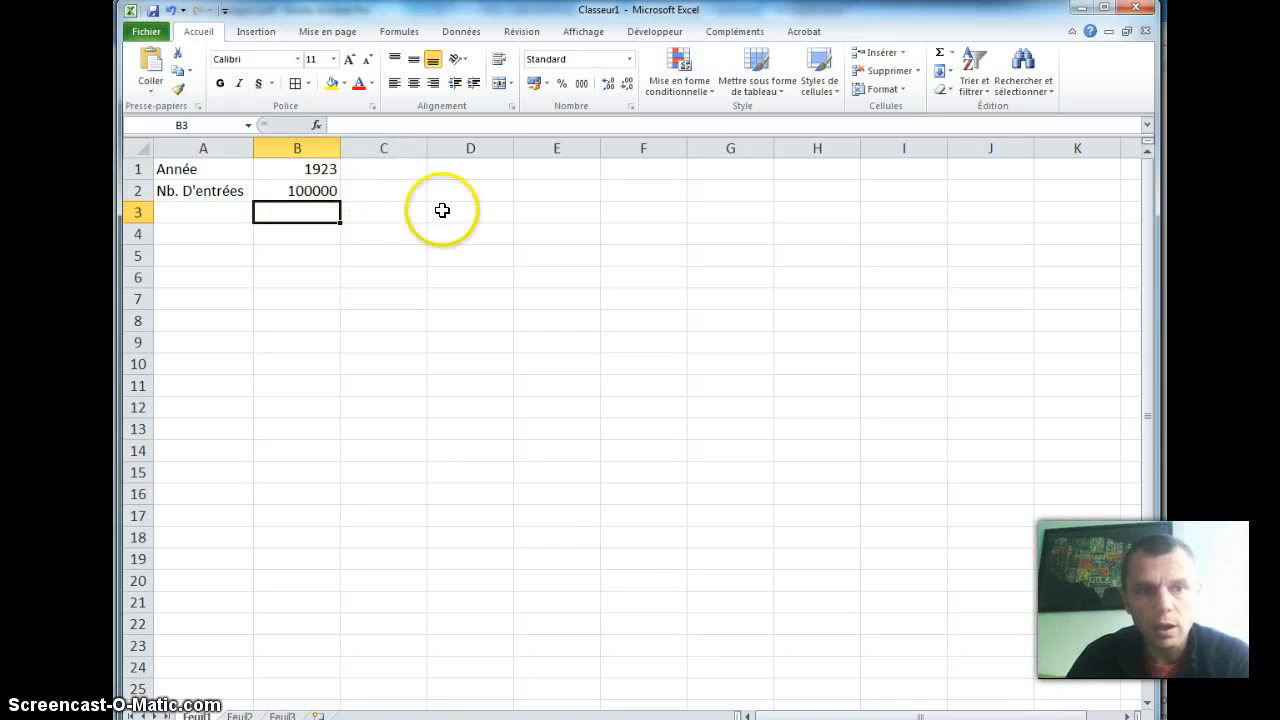
Step: Go back to the PDF in Acrobat and highlight the year "1926" and its visitor number "145 600"
key("alt+Tab")
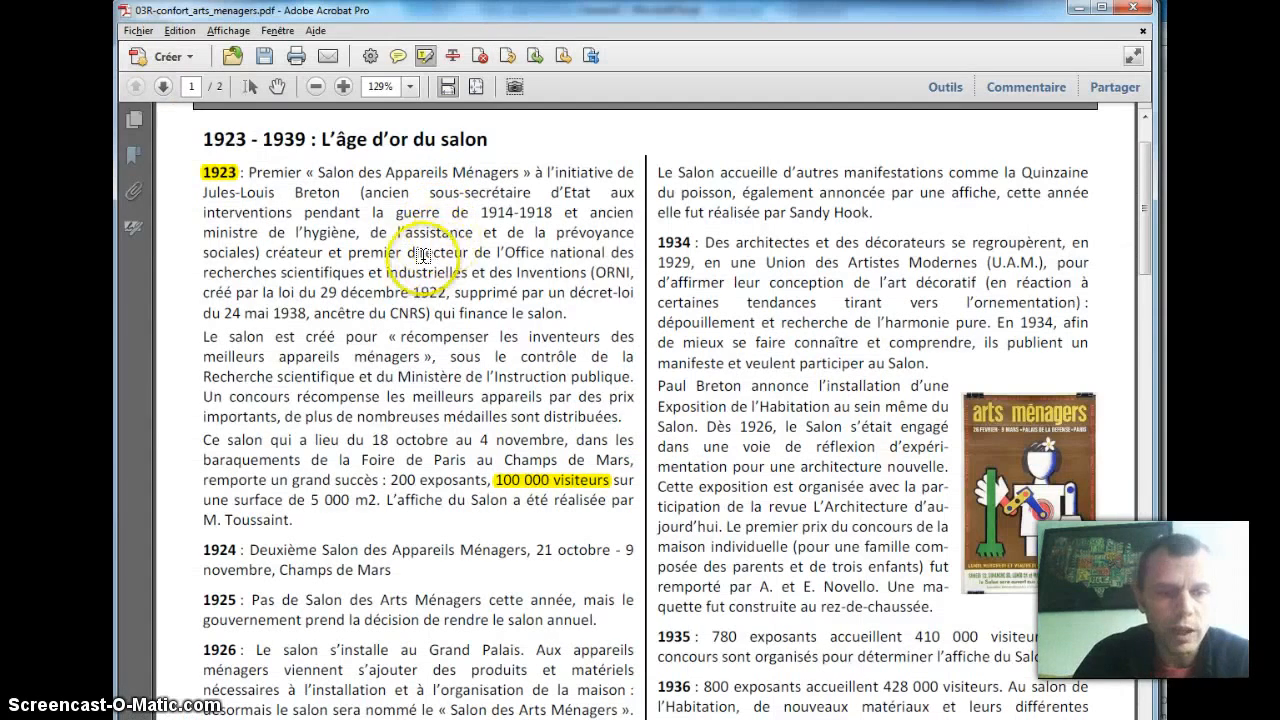
scroll(444, 237, "down", 5)
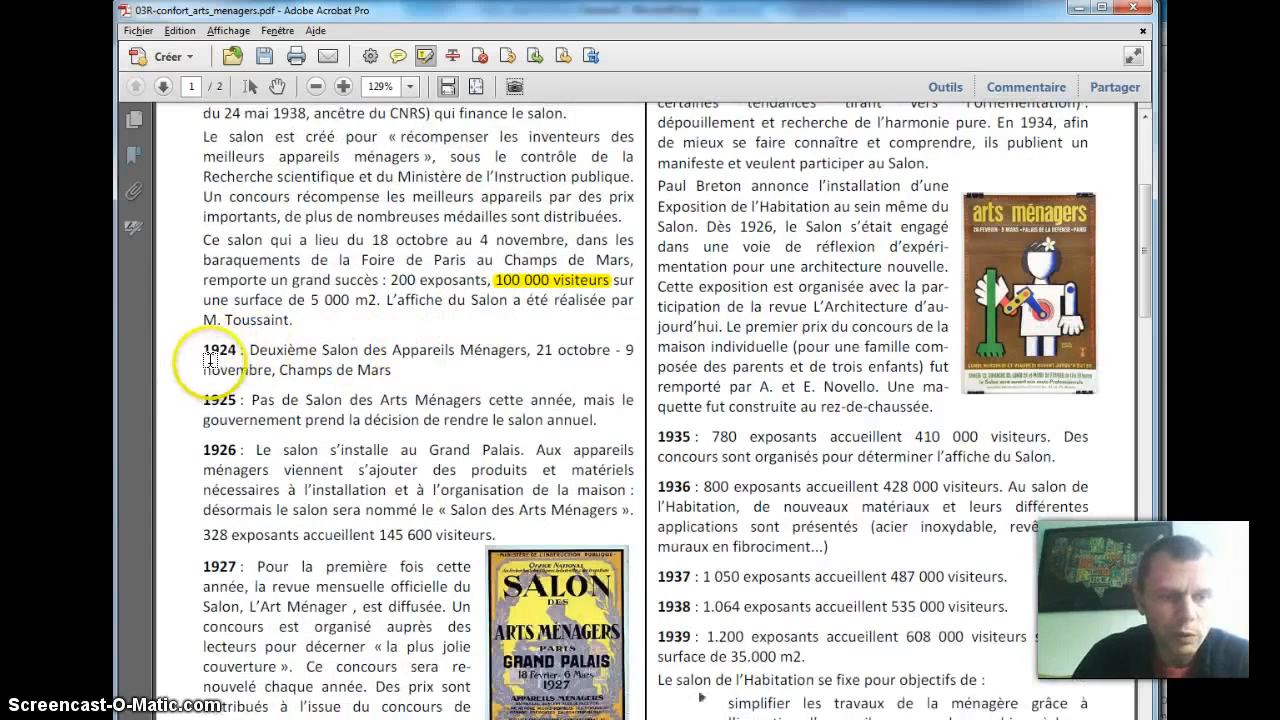
scroll(210, 358, "down", 1)
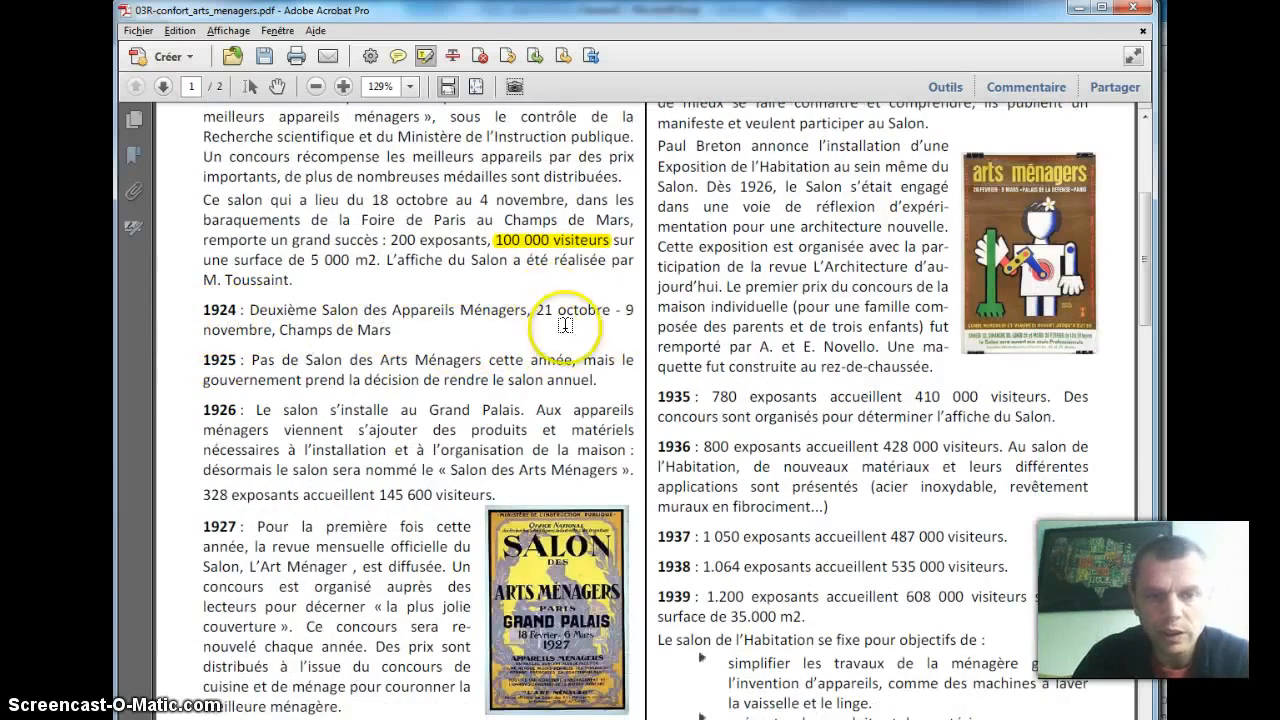
scroll(314, 354, "down", 1)
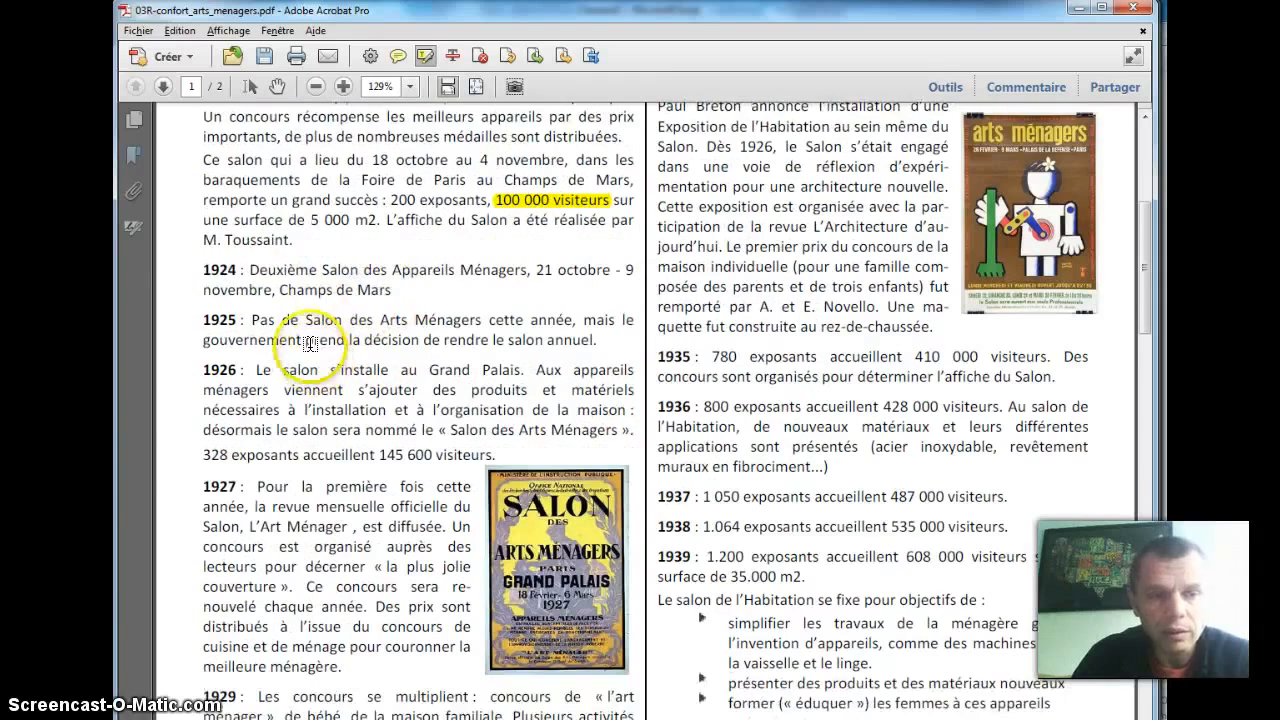
scroll(246, 251, "down", 1)
scroll(245, 269, "down", 2)
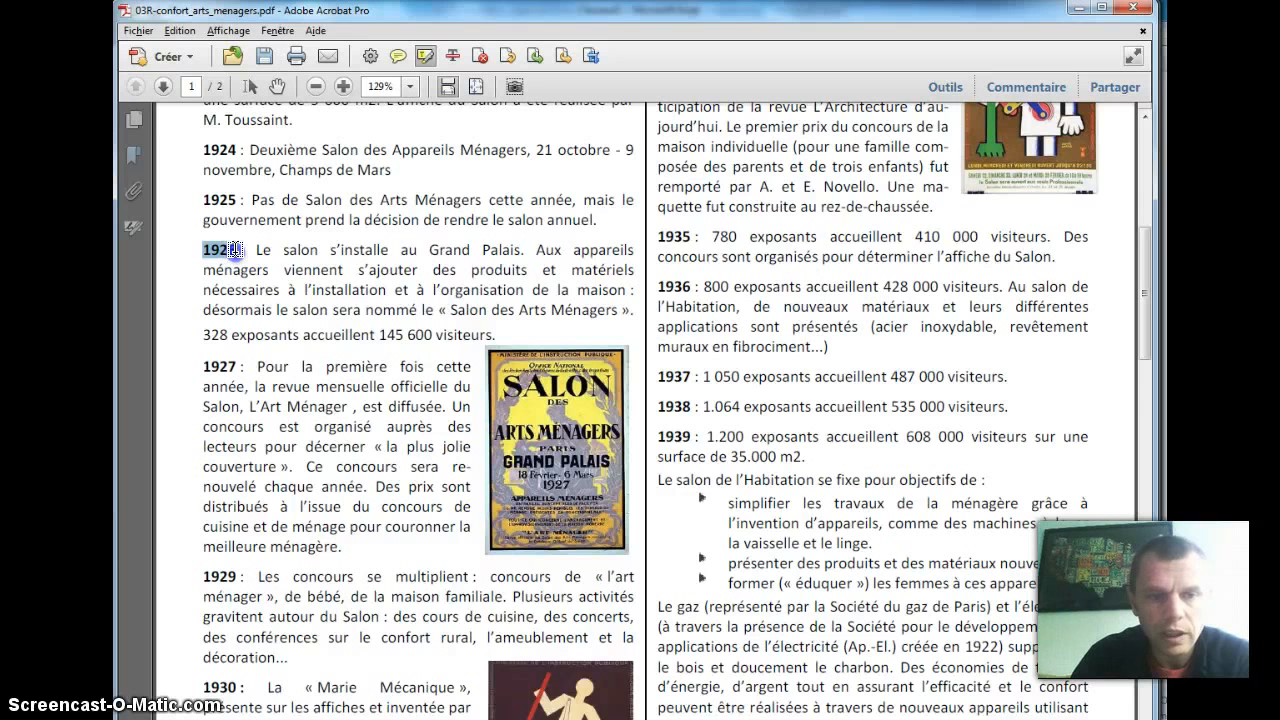
left_click_drag(236, 250, 238, 250)
left_click_drag(379, 335, 421, 335)
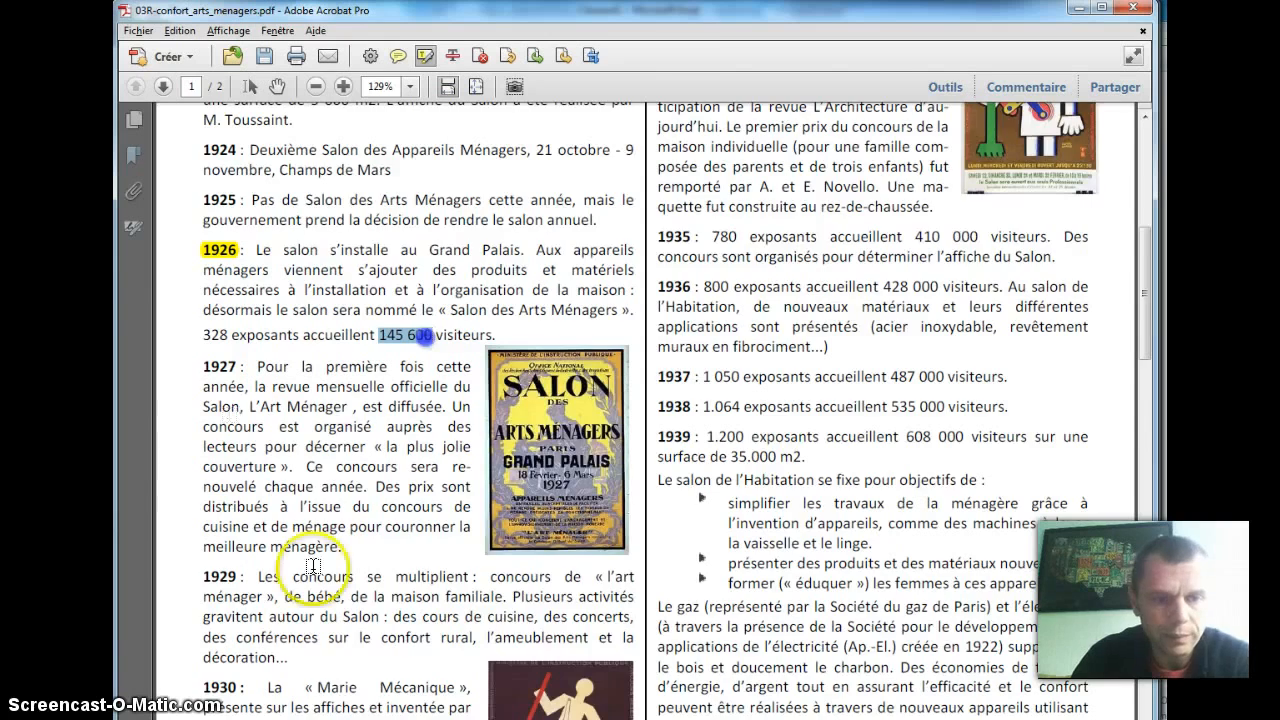
Step: Highlight the year "1932" and the "269" of its visitor number in the PDF
scroll(228, 416, "down", 3)
scroll(270, 560, "down", 2)
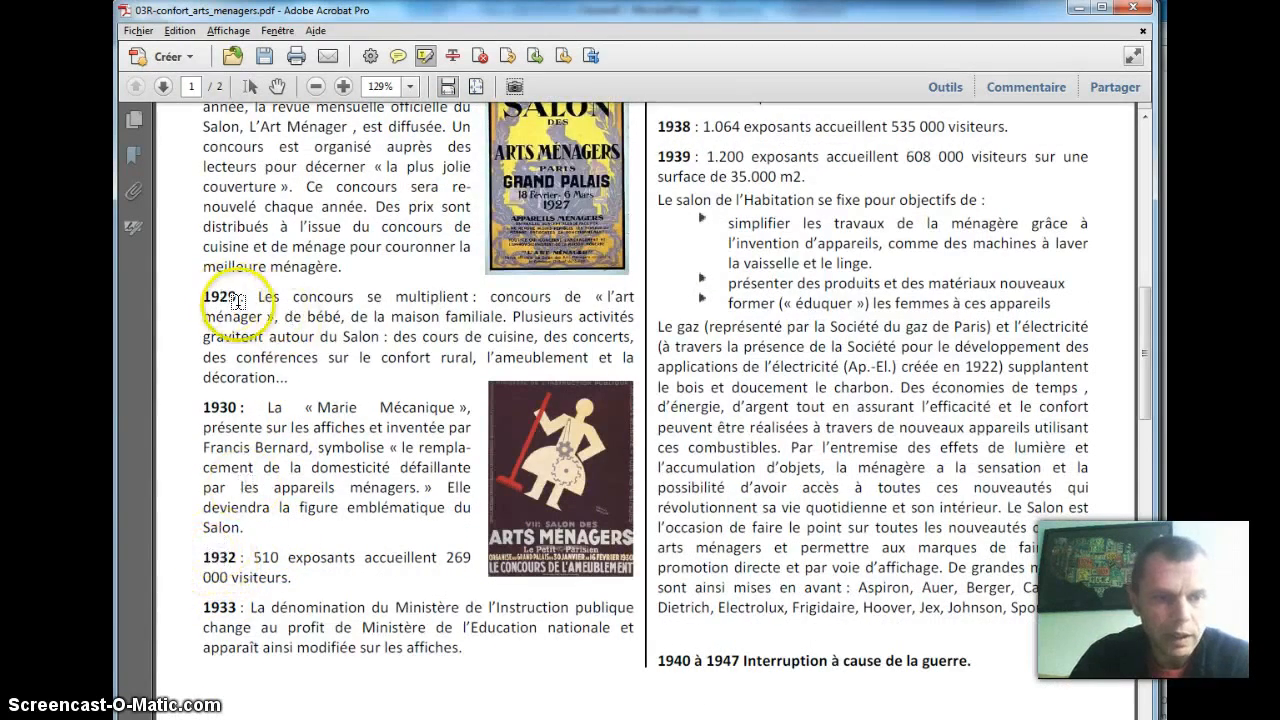
left_click_drag(199, 556, 201, 557)
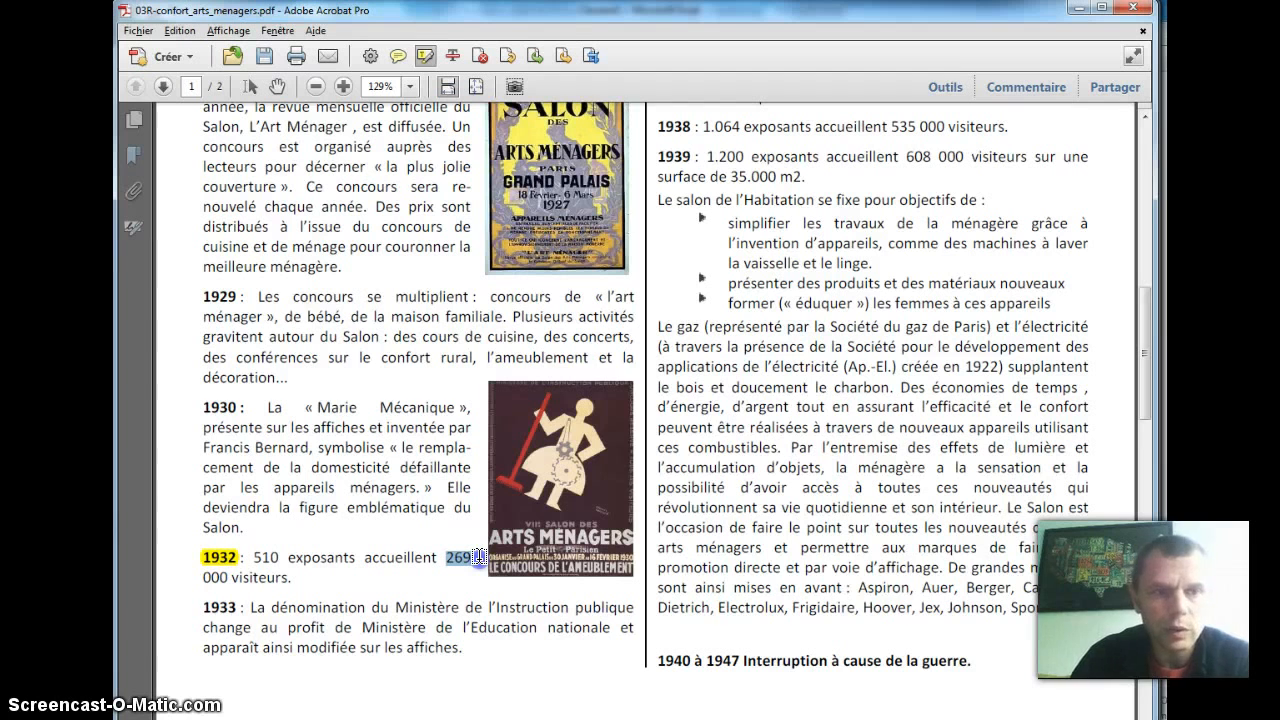
Step: Switch to the Excel workbook and enter 1926 in C1 with 145600 in C2
scroll(416, 500, "up", 4)
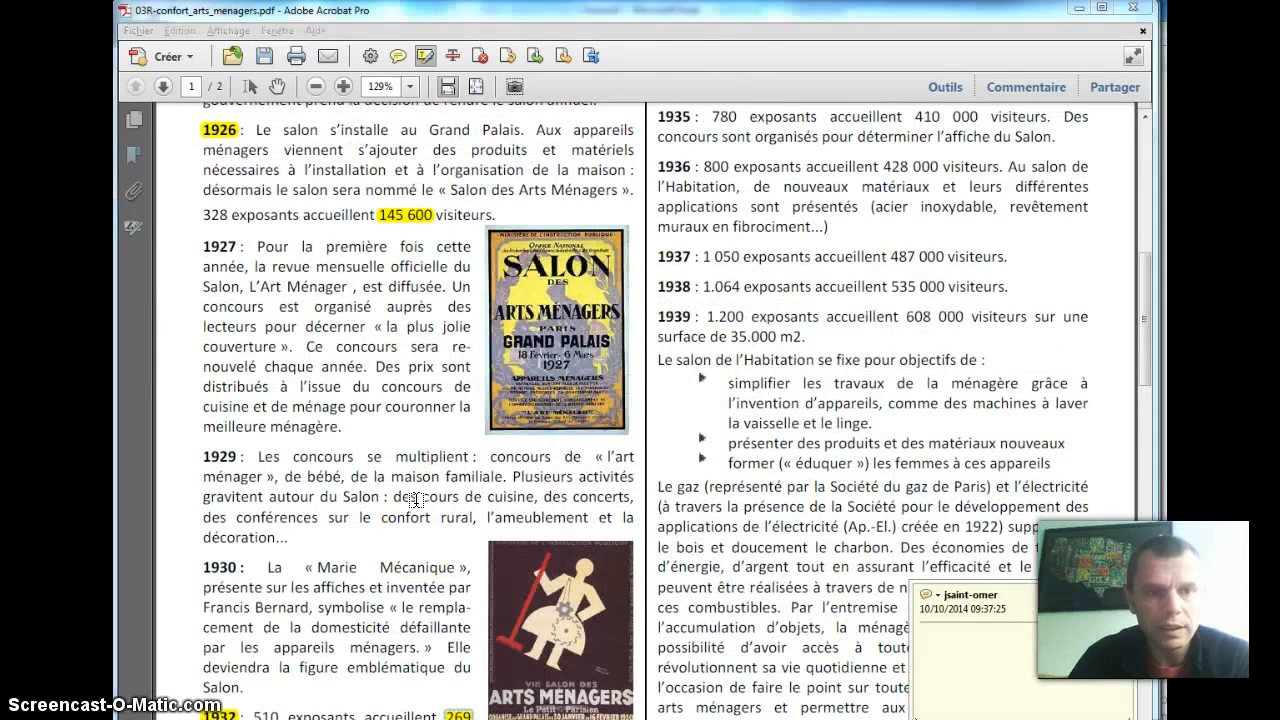
key("alt+Tab")
left_click(381, 169)
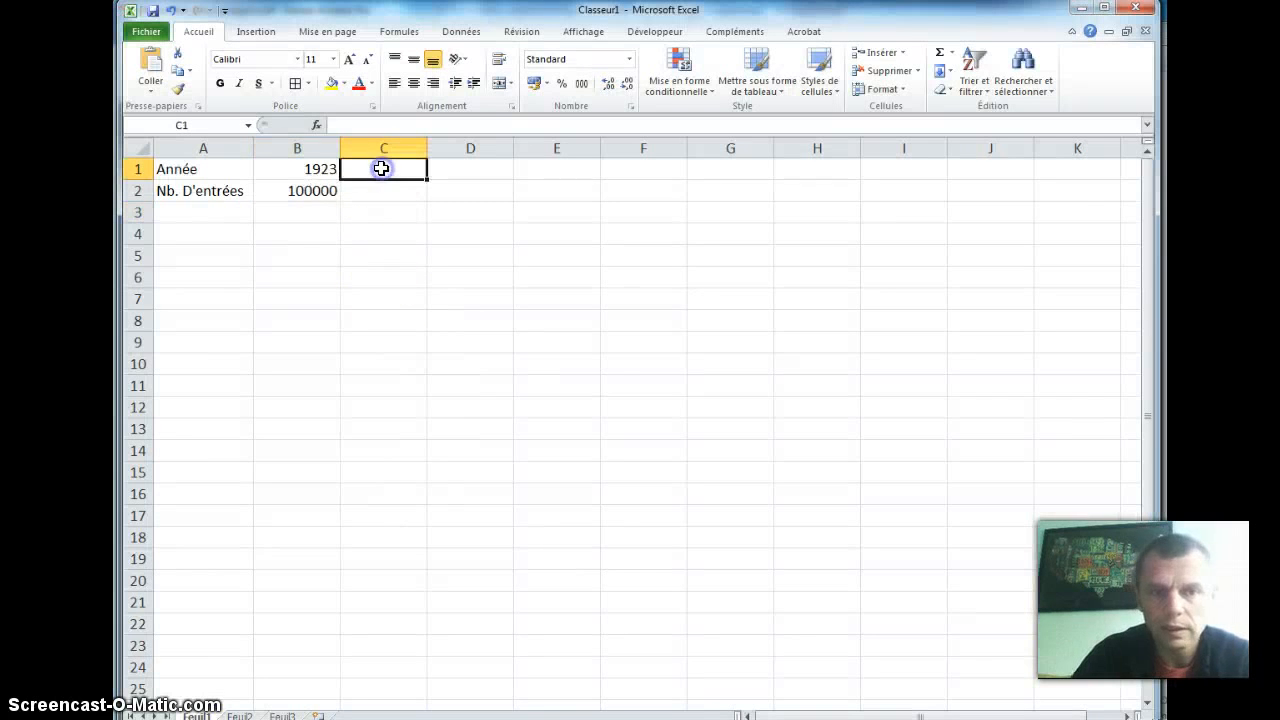
type("1")
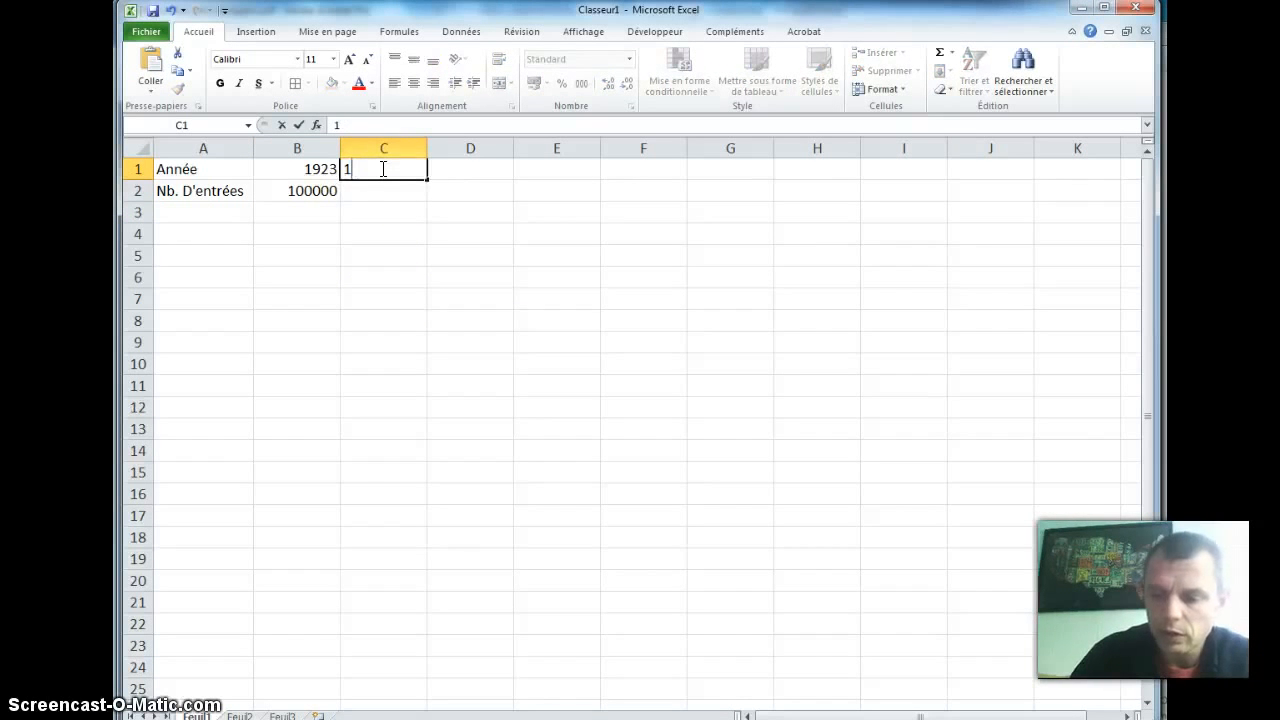
type("145600")
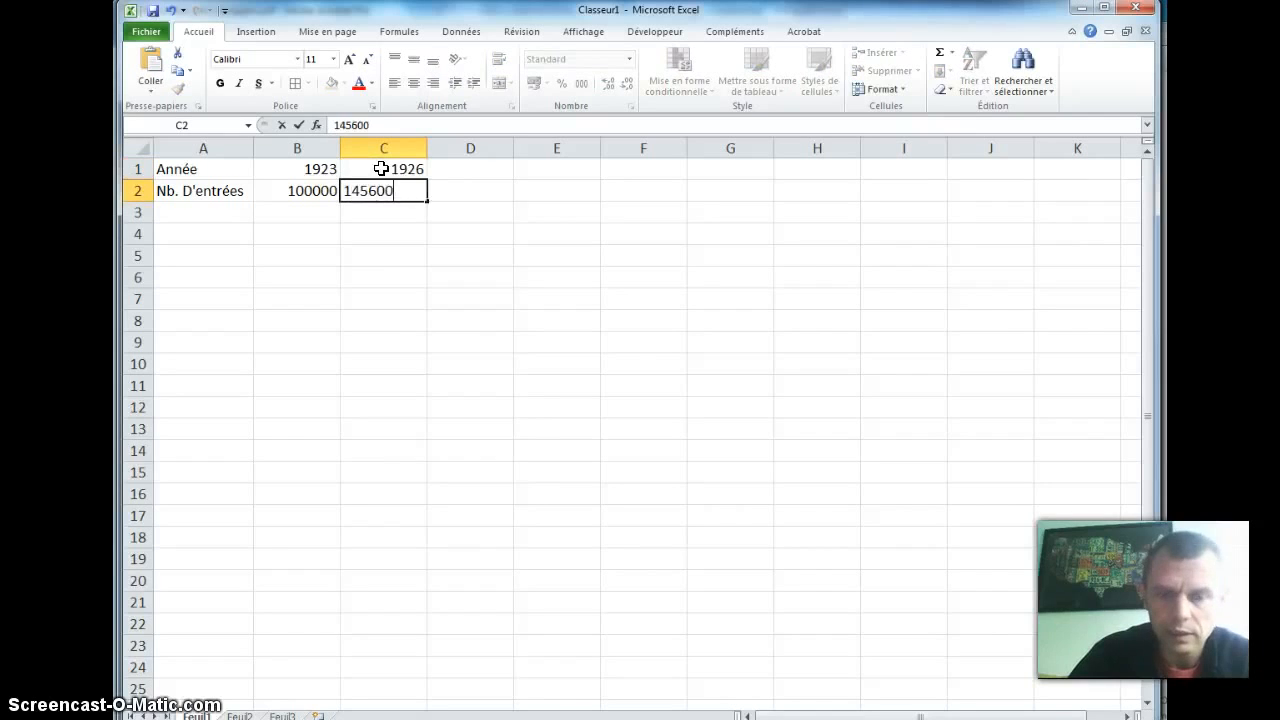
key("Tab")
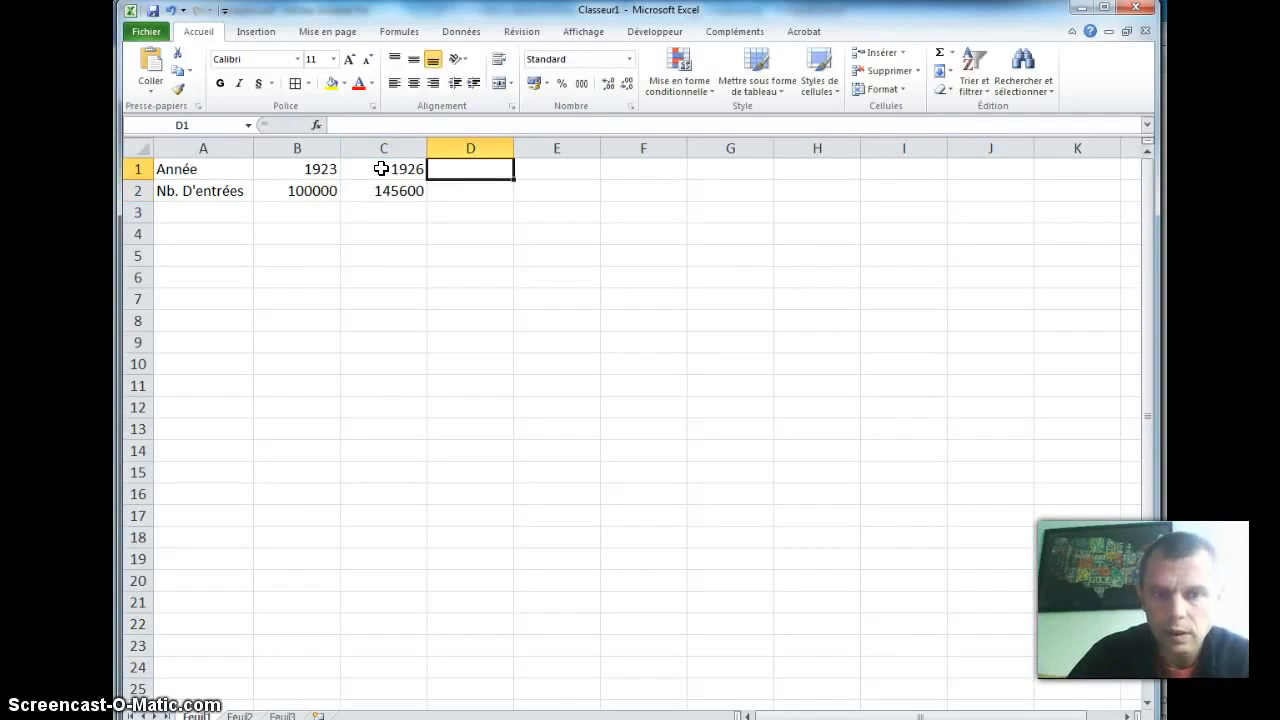
Step: Enter 1932 in D1 and 269000 in D2 as the third year and its visitor number
type("1932")
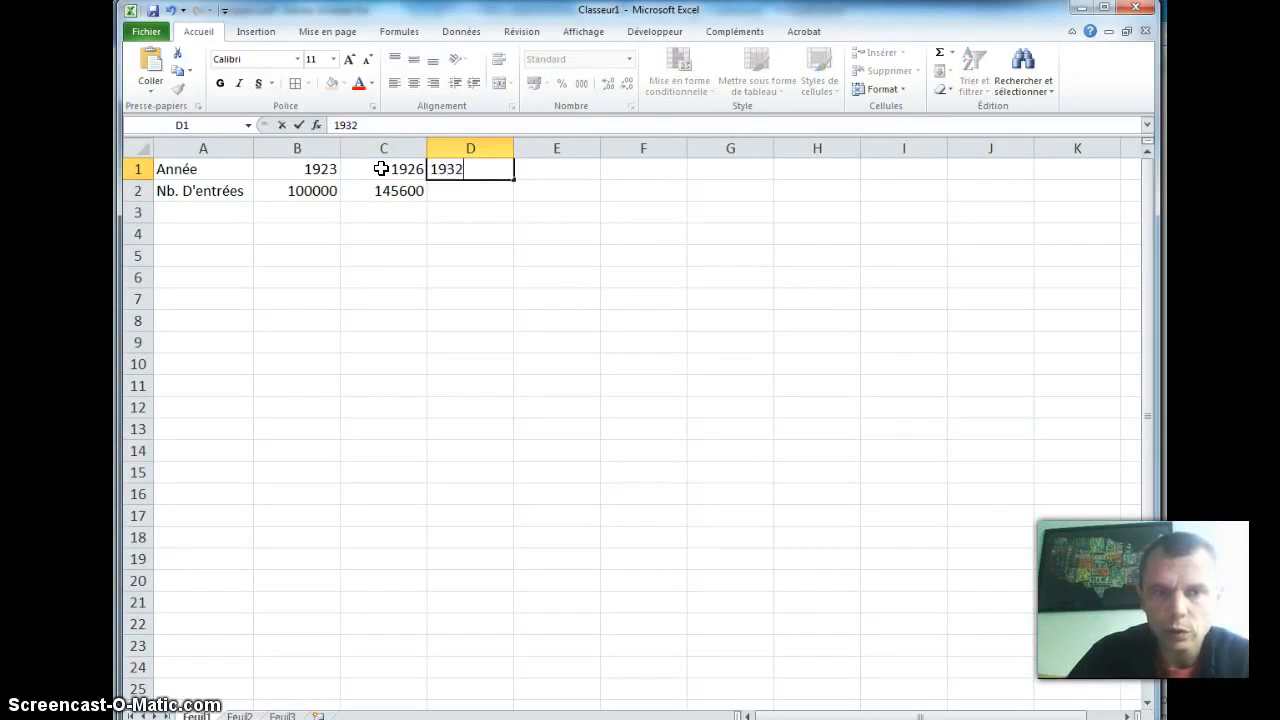
key("Return")
type("269000")
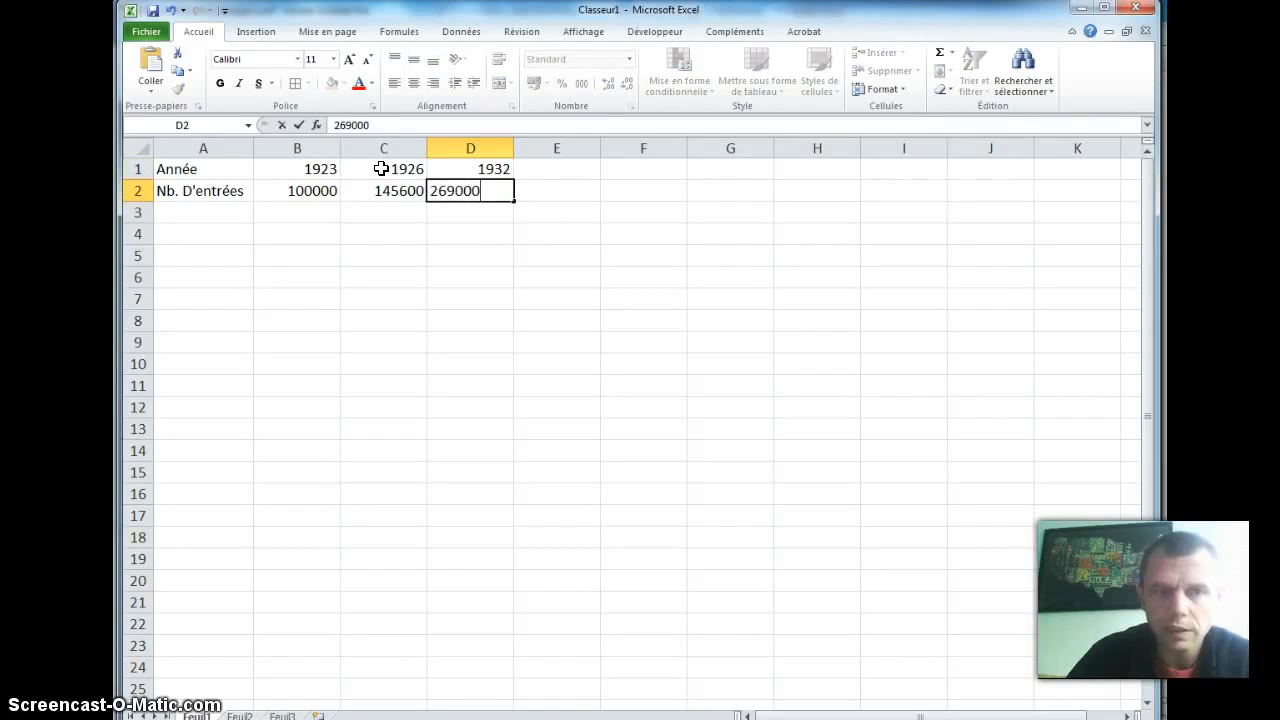
key("Return")
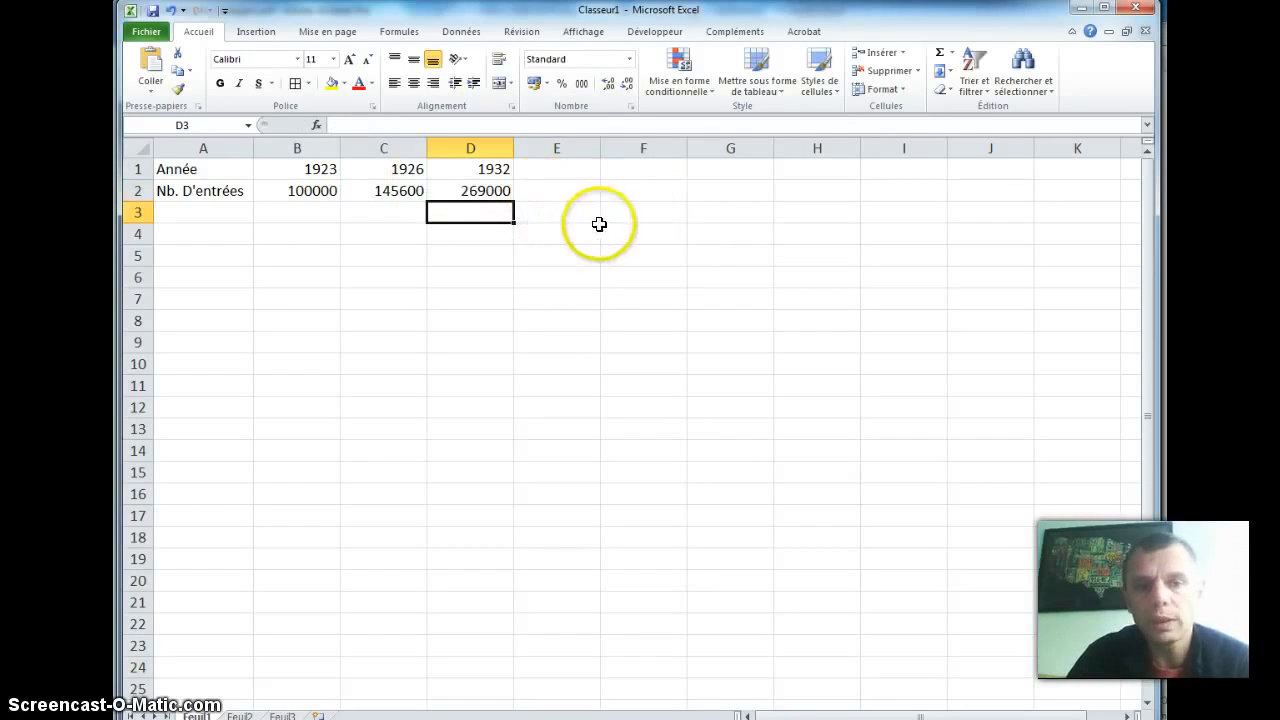
left_click(568, 262)
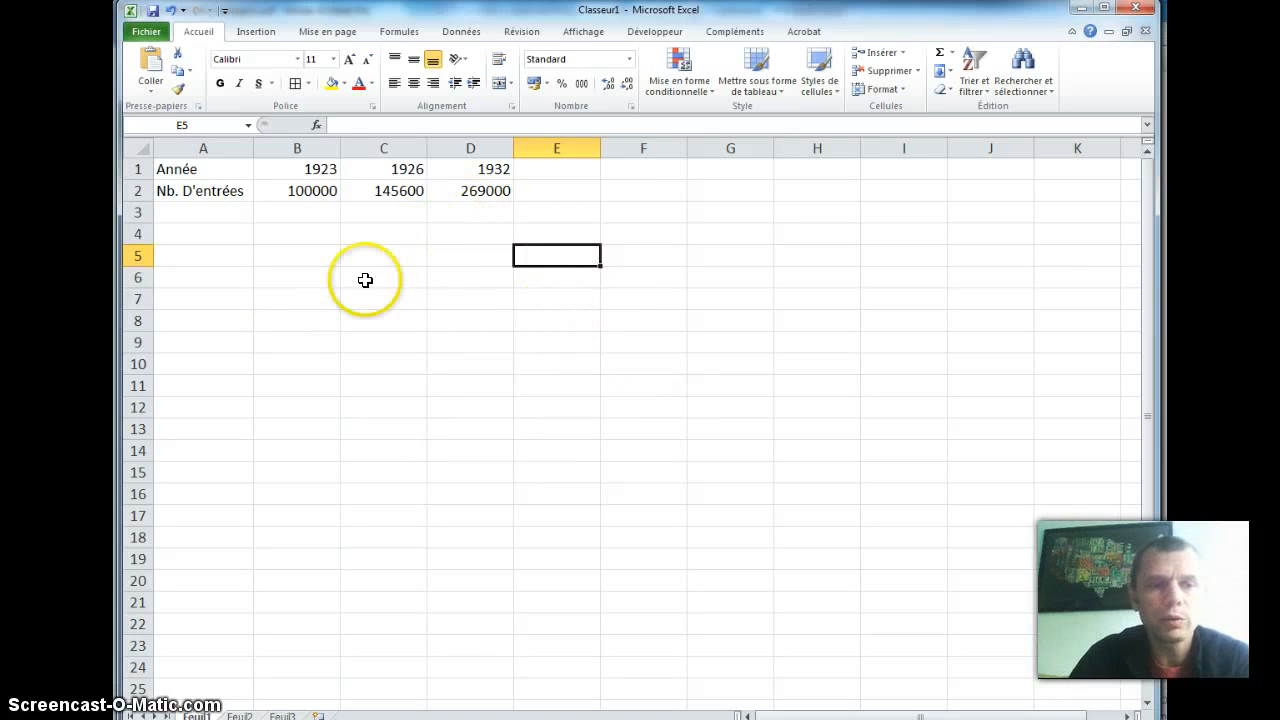
Step: Apply borders to all cells of the table A1:D2 and add an outline around it
left_click_drag(242, 170, 460, 188)
left_click(295, 84)
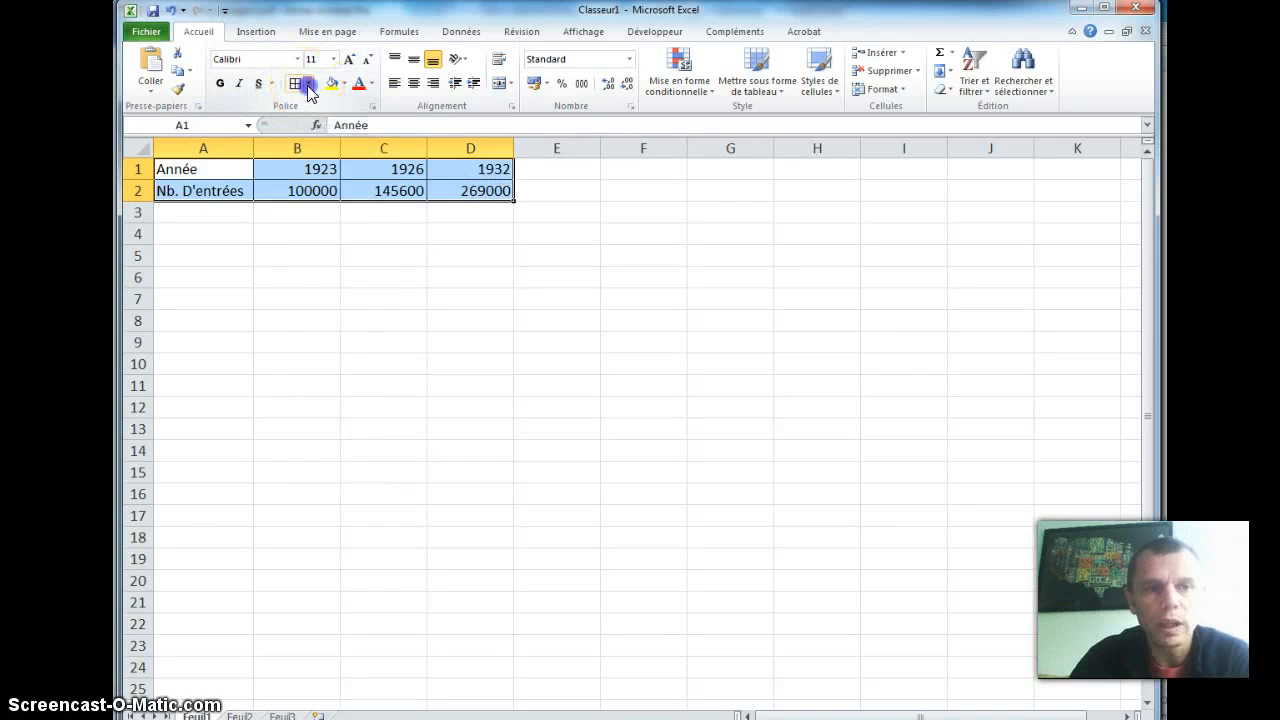
left_click(307, 84)
left_click(312, 248)
left_click(272, 277)
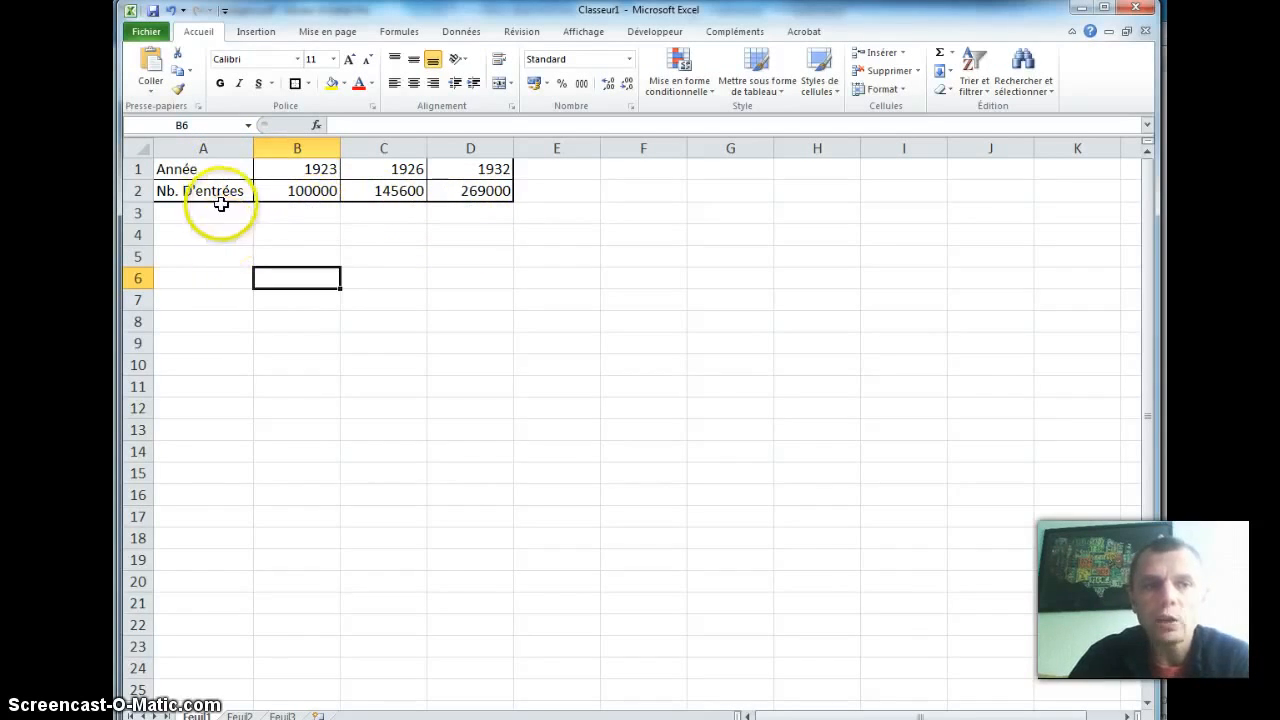
Step: Open the Insert Chart dialog, check the chart type requested in question 8 of the Word worksheet, and return to Excel
left_click(256, 32)
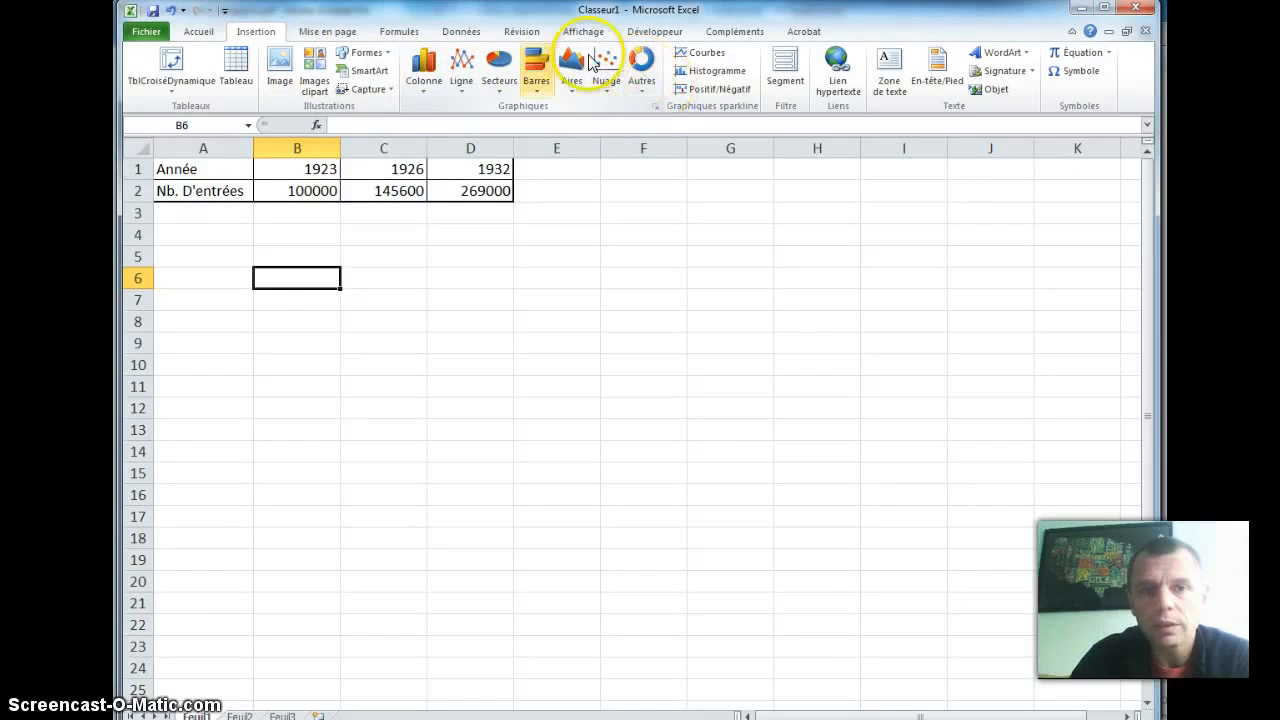
left_click(655, 107)
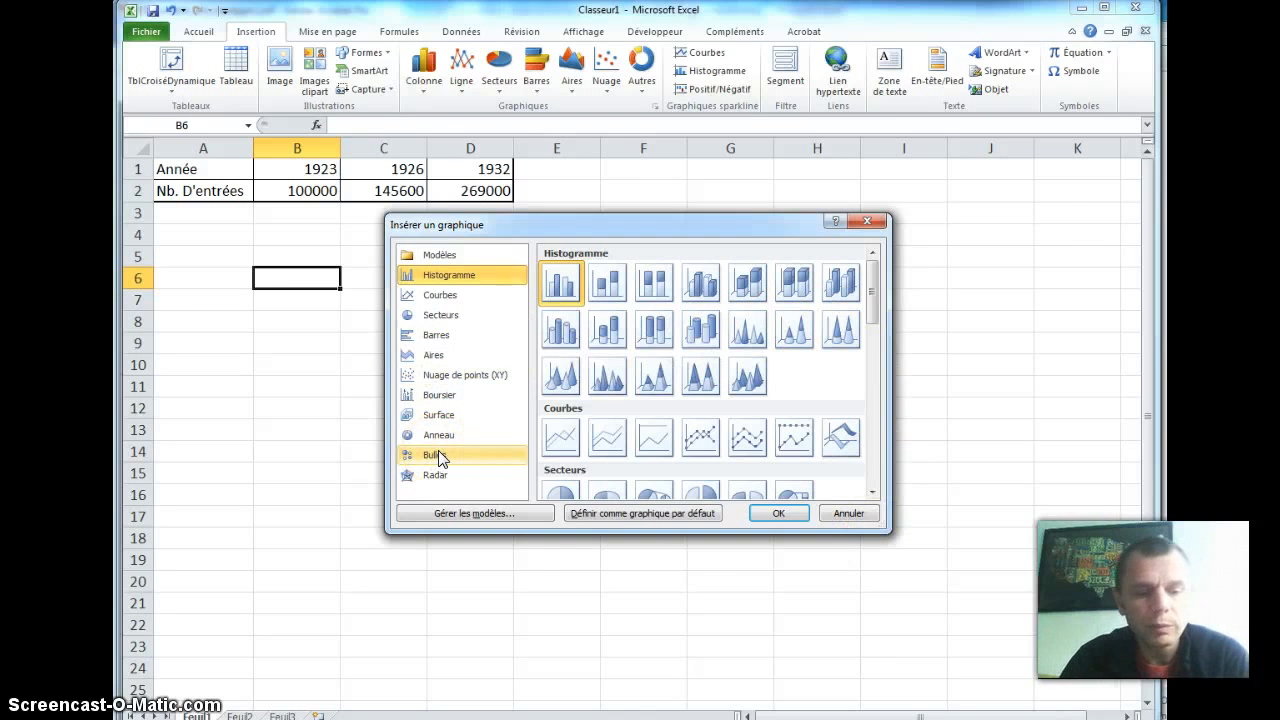
key("alt+Tab")
key("alt+Tab")
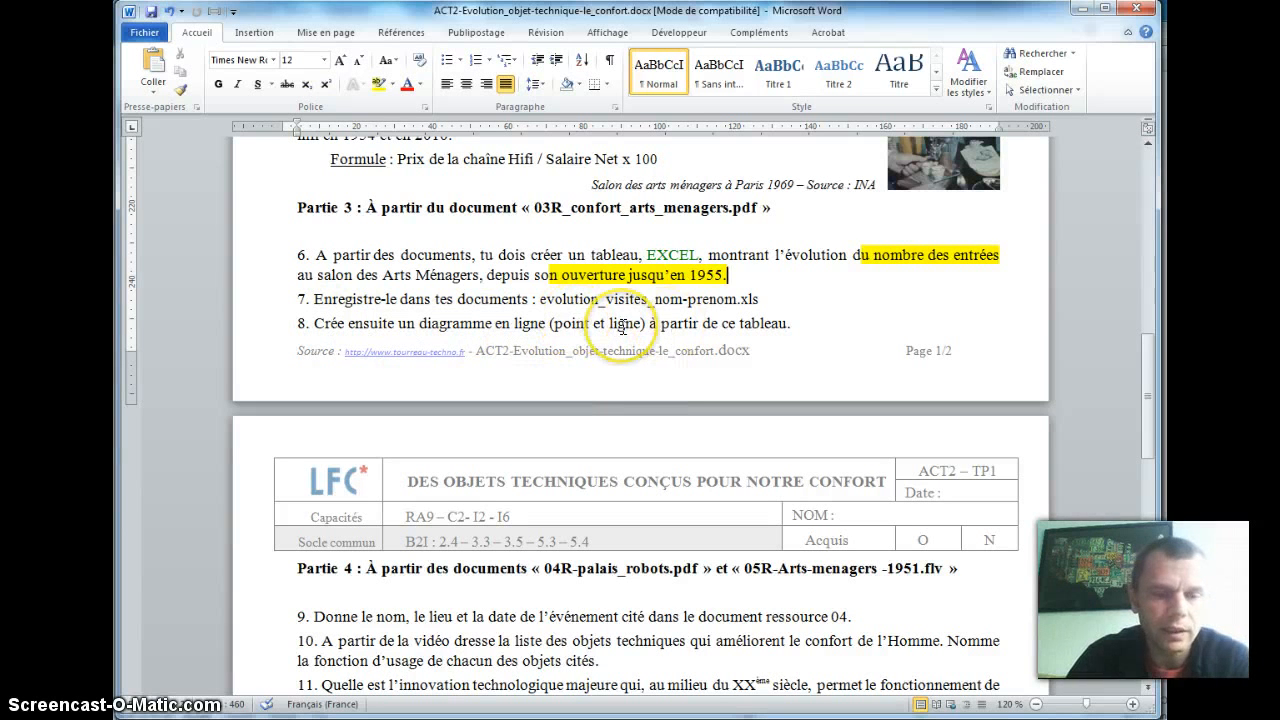
key("alt+Tab")
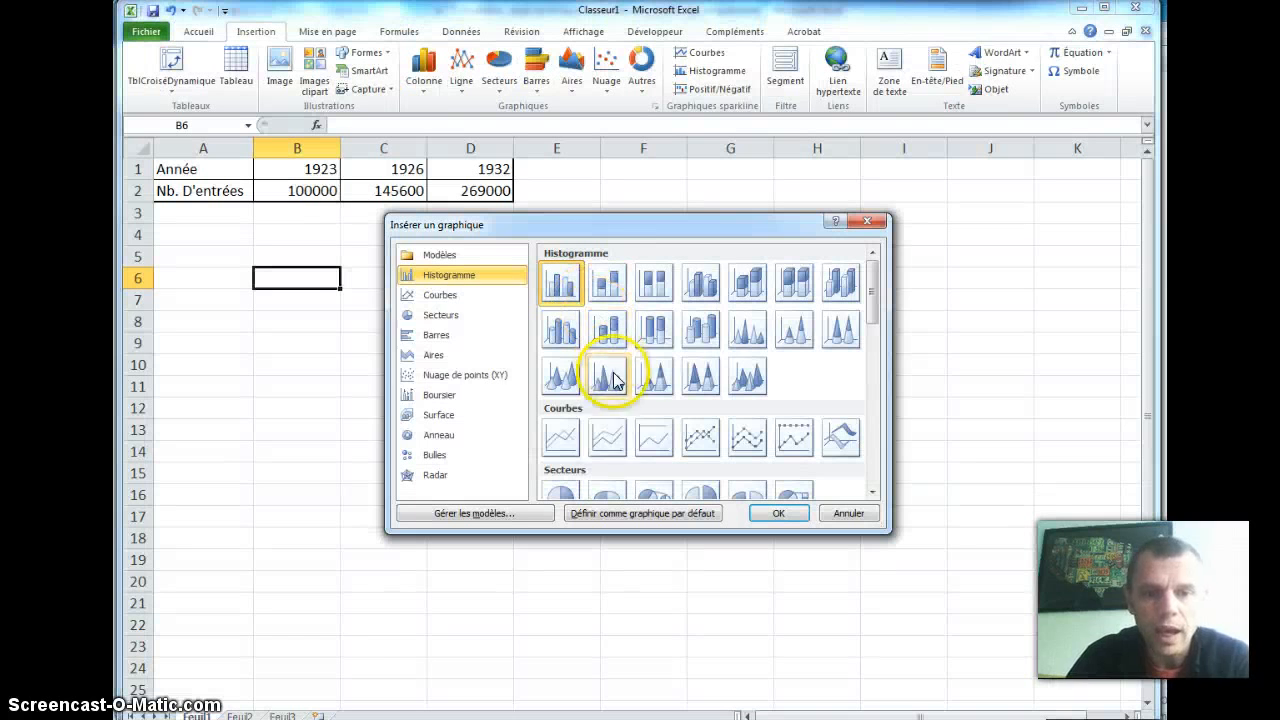
Step: Compare the Courbes and Nuage de points (XY) chart types, and insert a scatter chart with smooth lines and markers
left_click(440, 297)
left_click(447, 375)
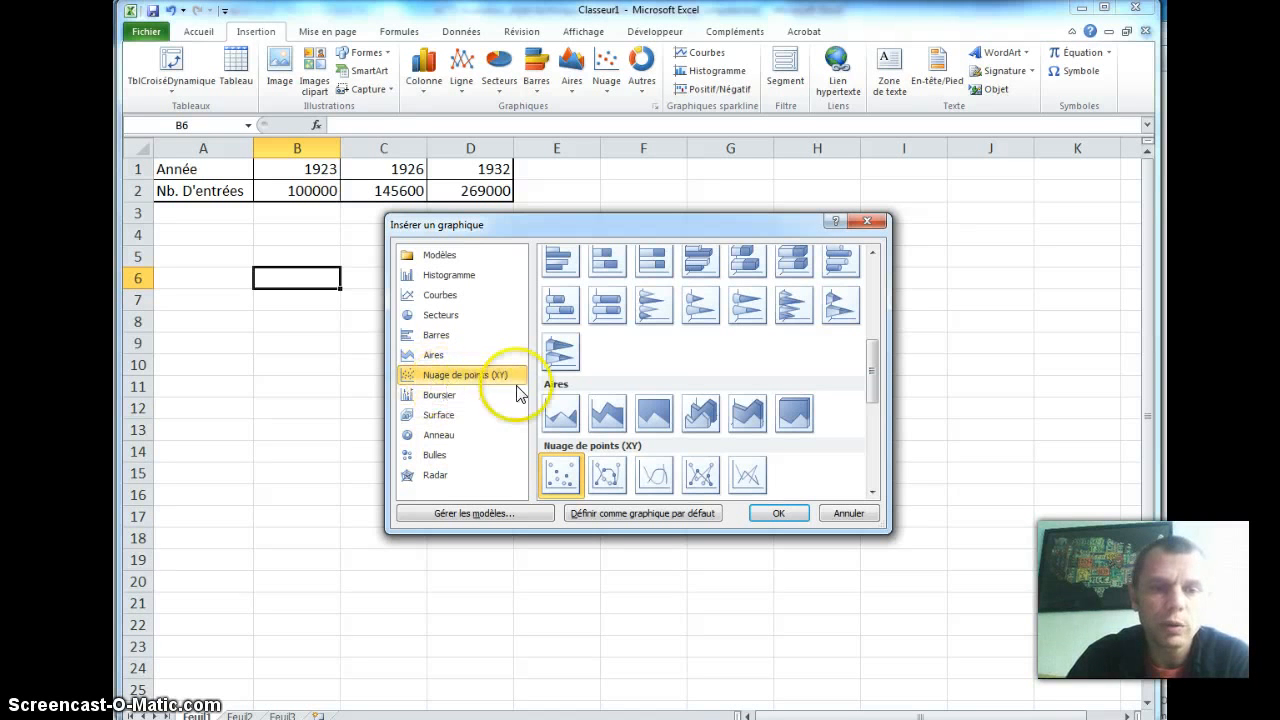
left_click(443, 296)
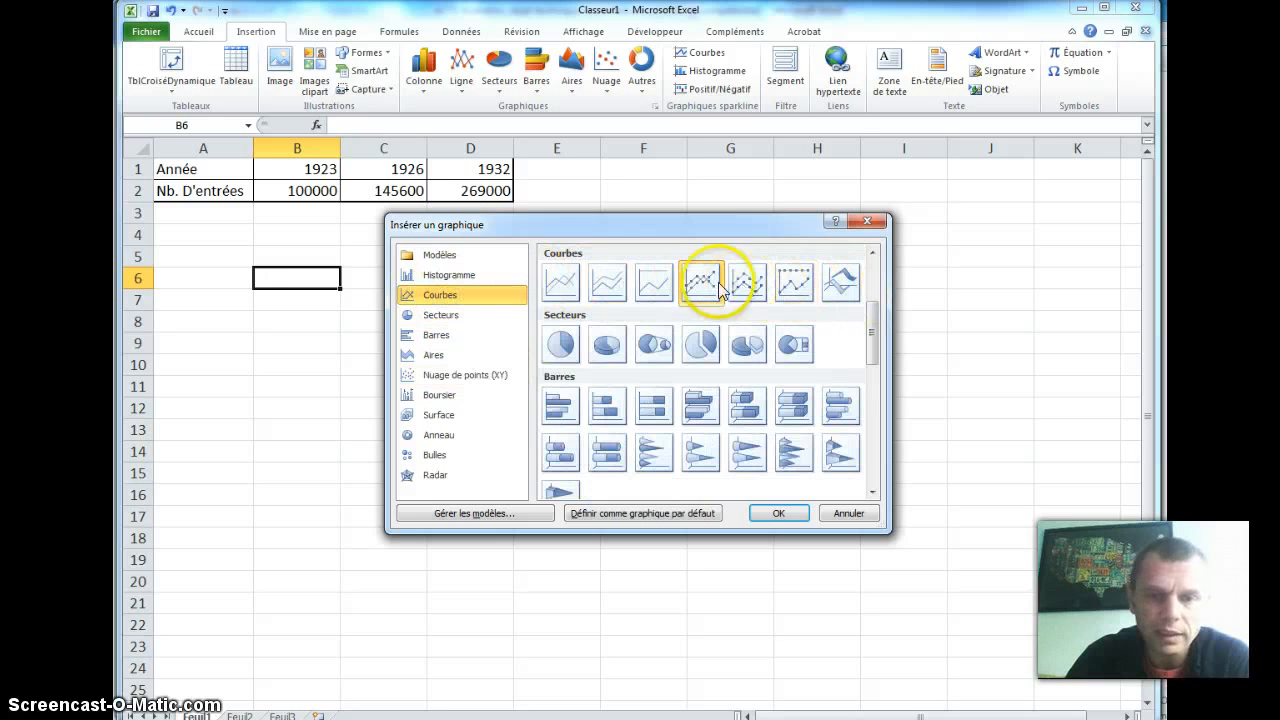
left_click(440, 374)
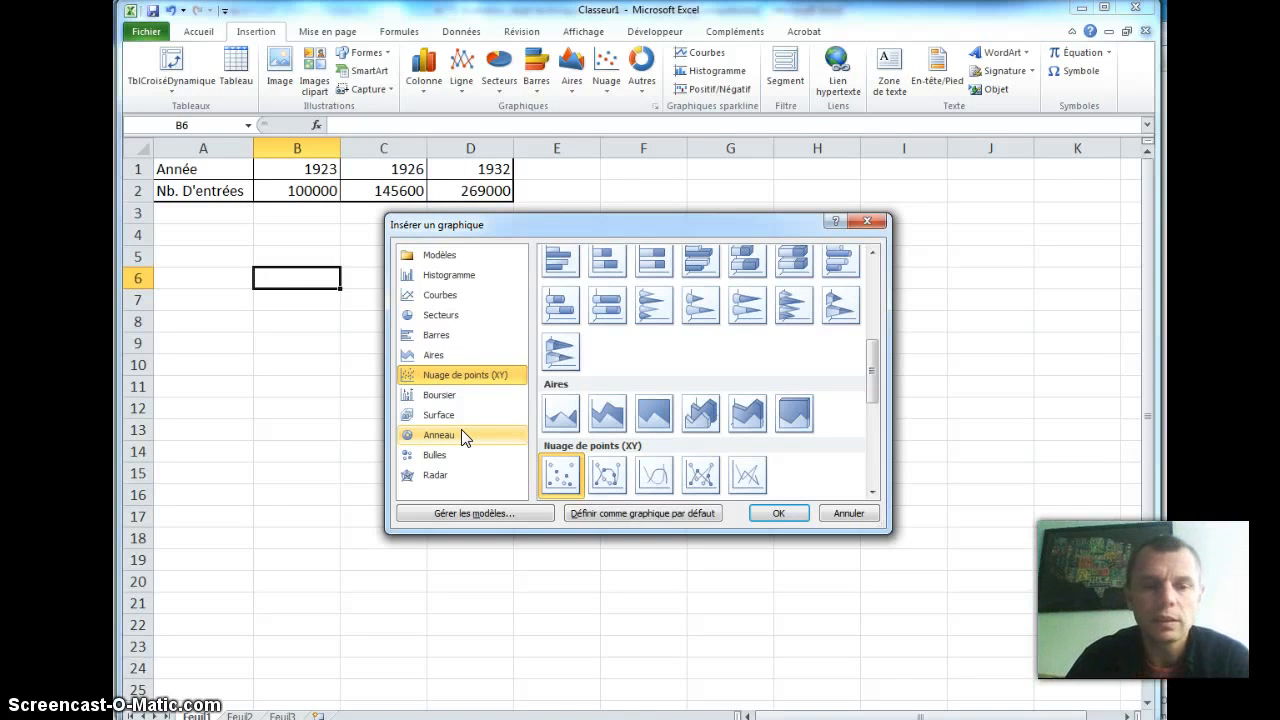
left_click(448, 294)
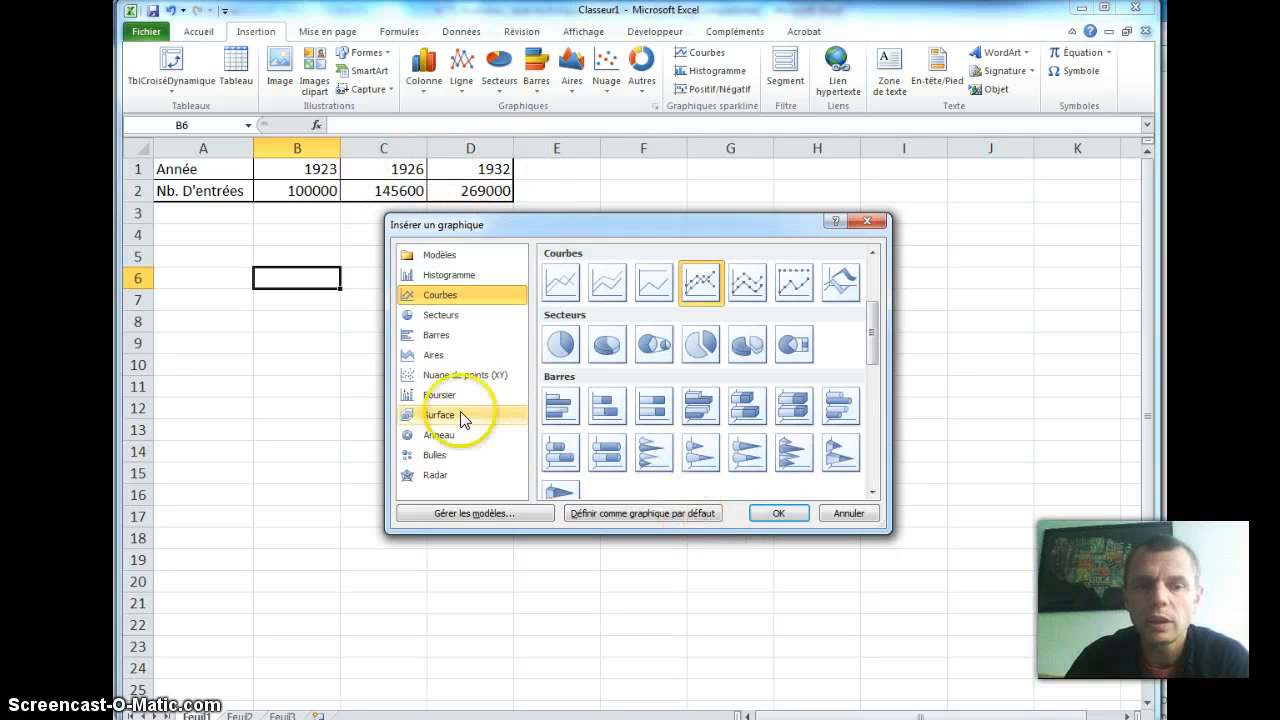
left_click(439, 379)
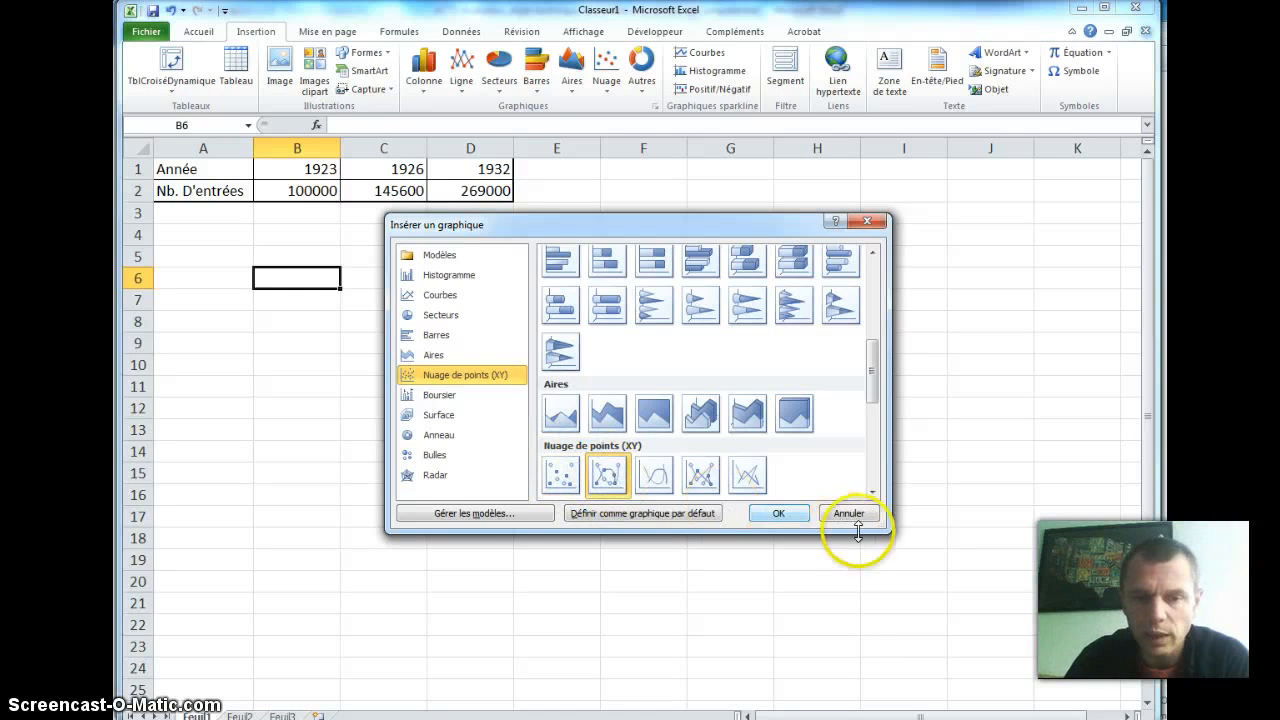
left_click(776, 515)
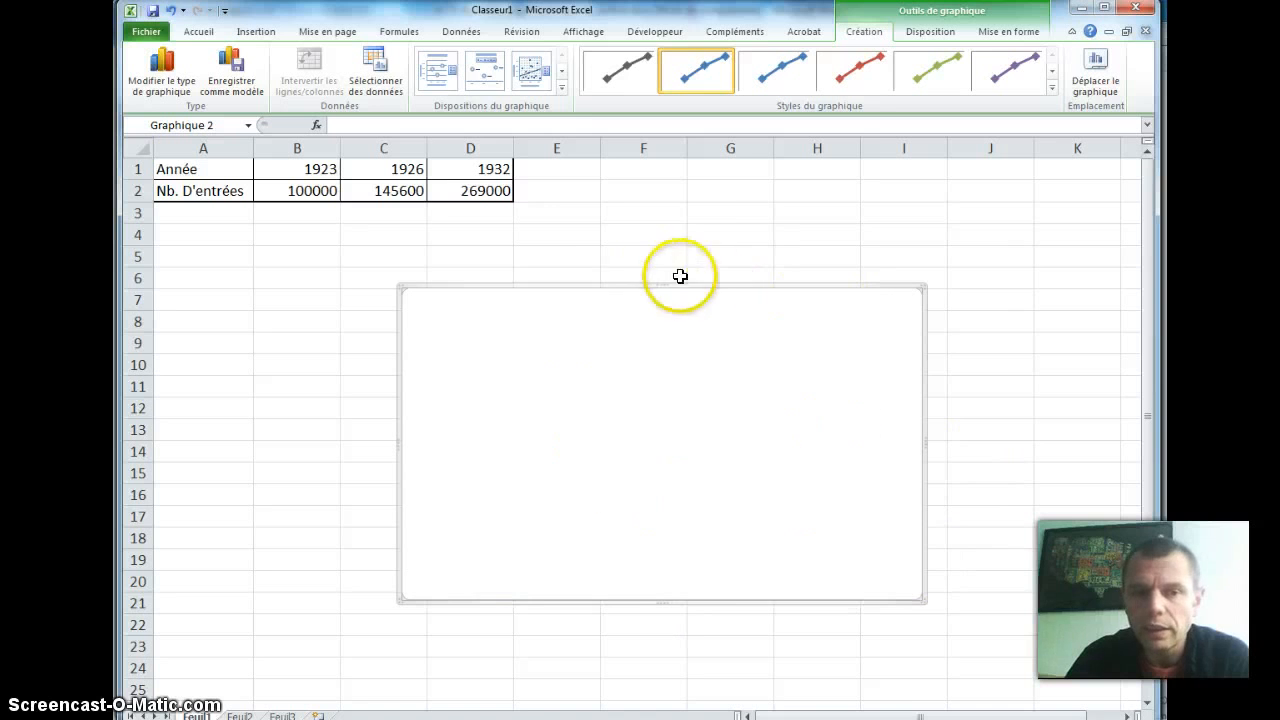
Step: Move the empty chart closer to the table and set its data range to =Feuil1!$A$1:$D$2
left_click_drag(646, 286, 579, 251)
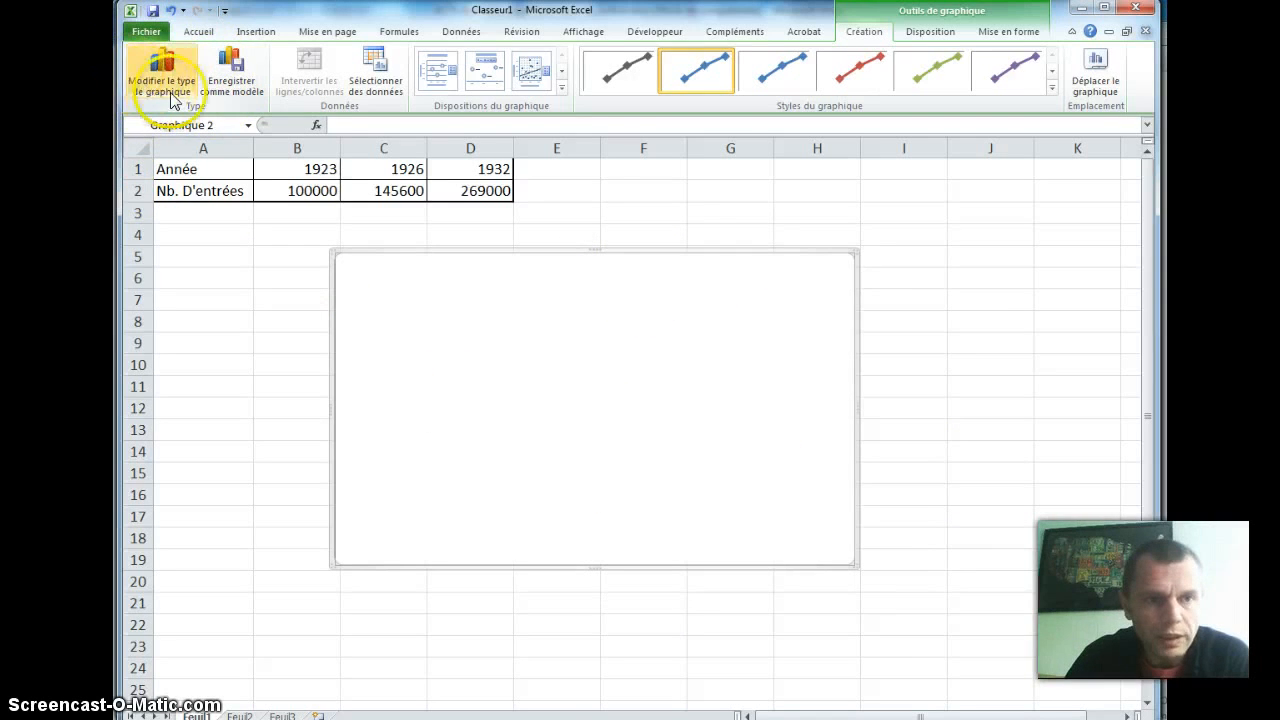
left_click(374, 90)
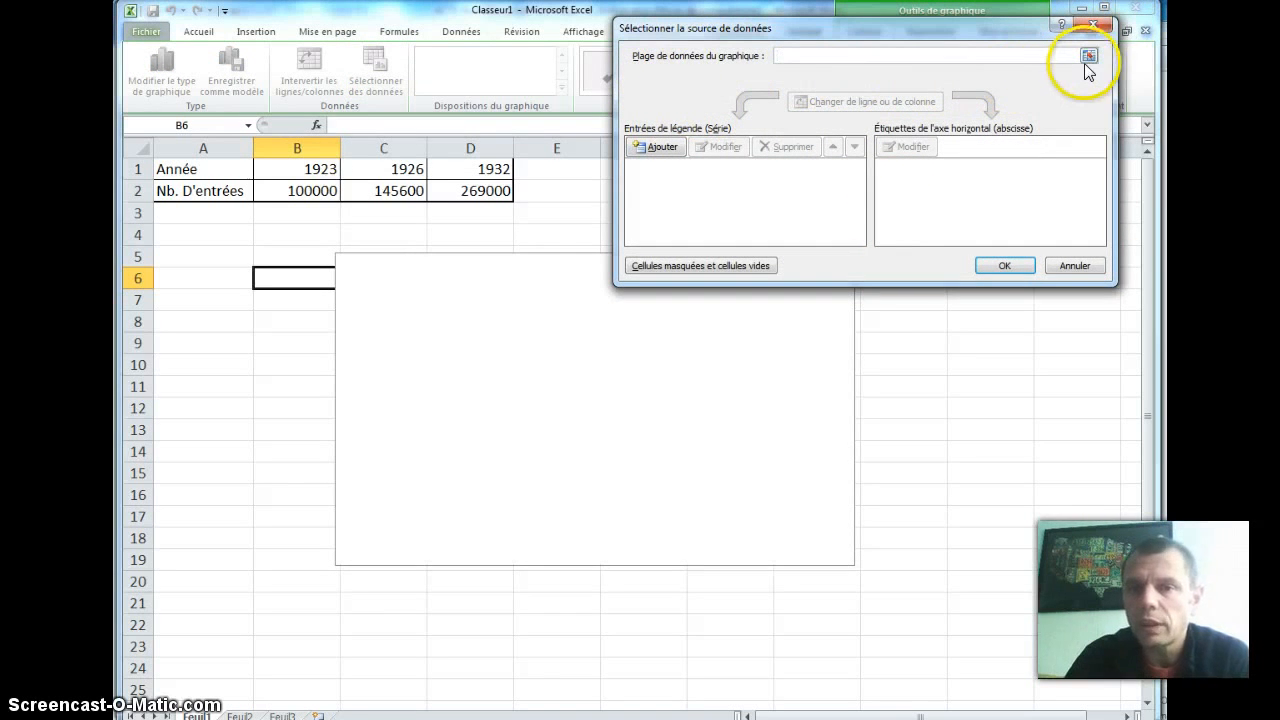
left_click(1088, 58)
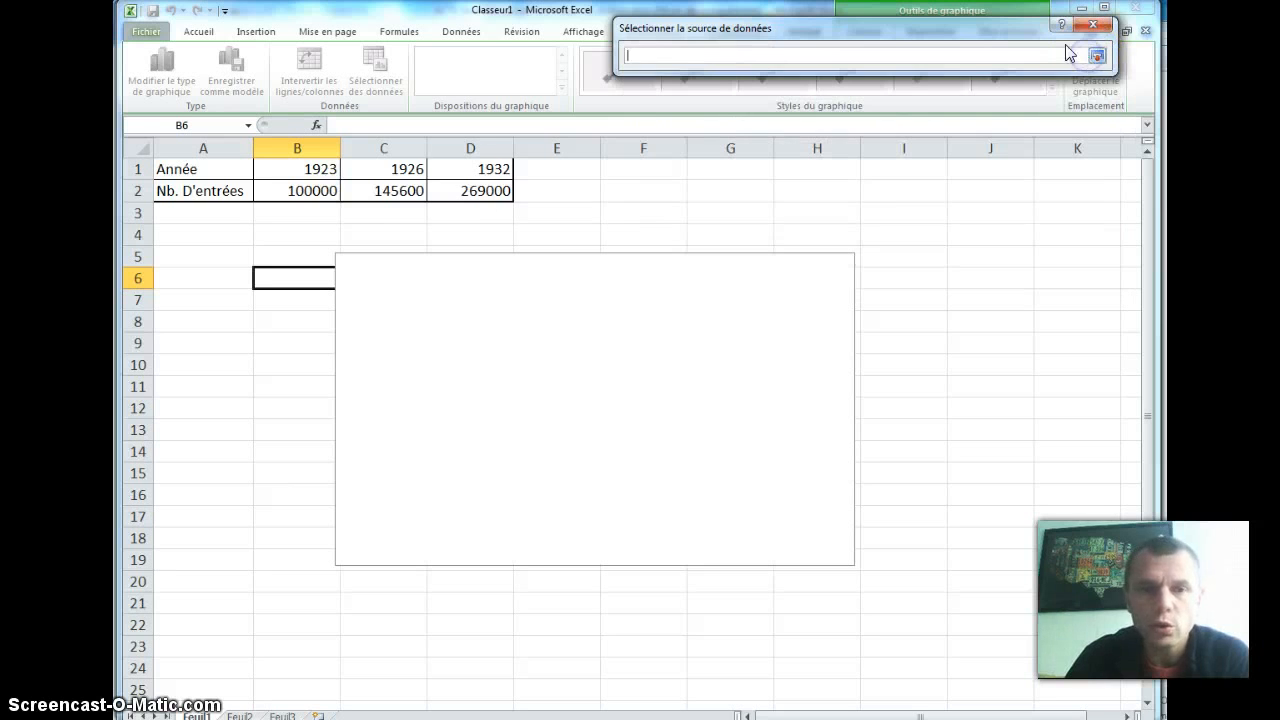
left_click_drag(200, 166, 470, 189)
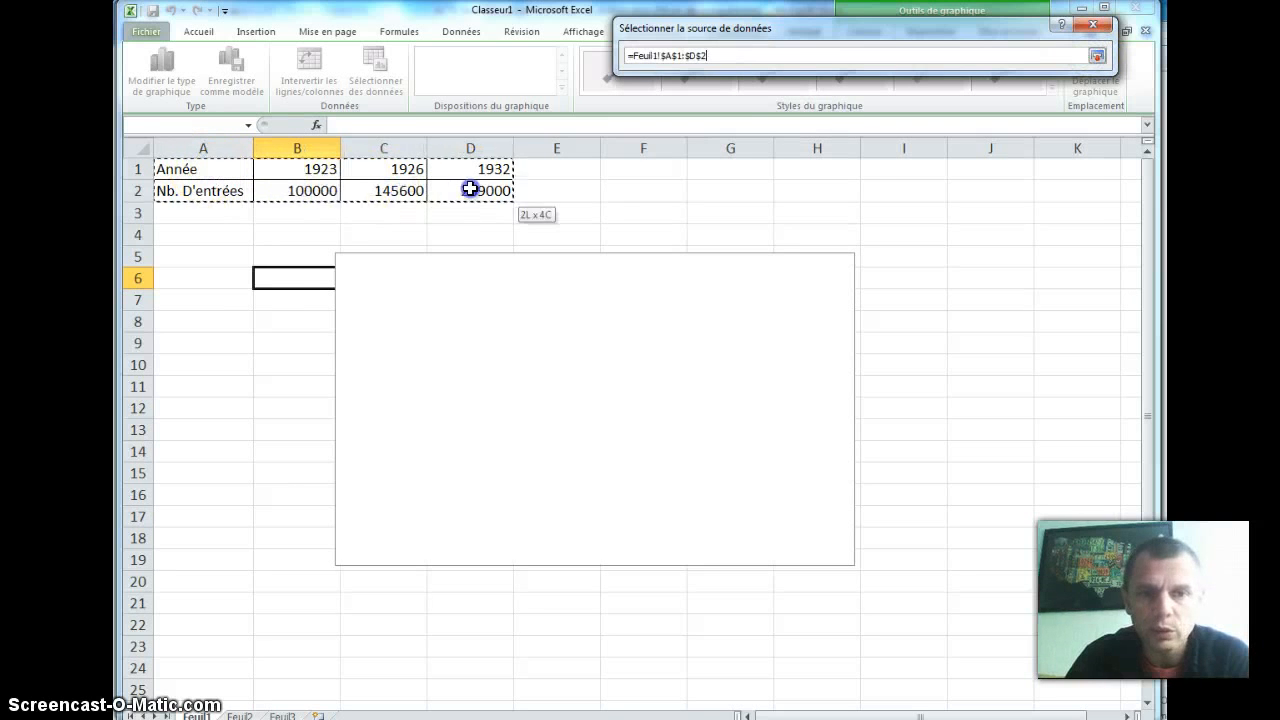
left_click(1096, 55)
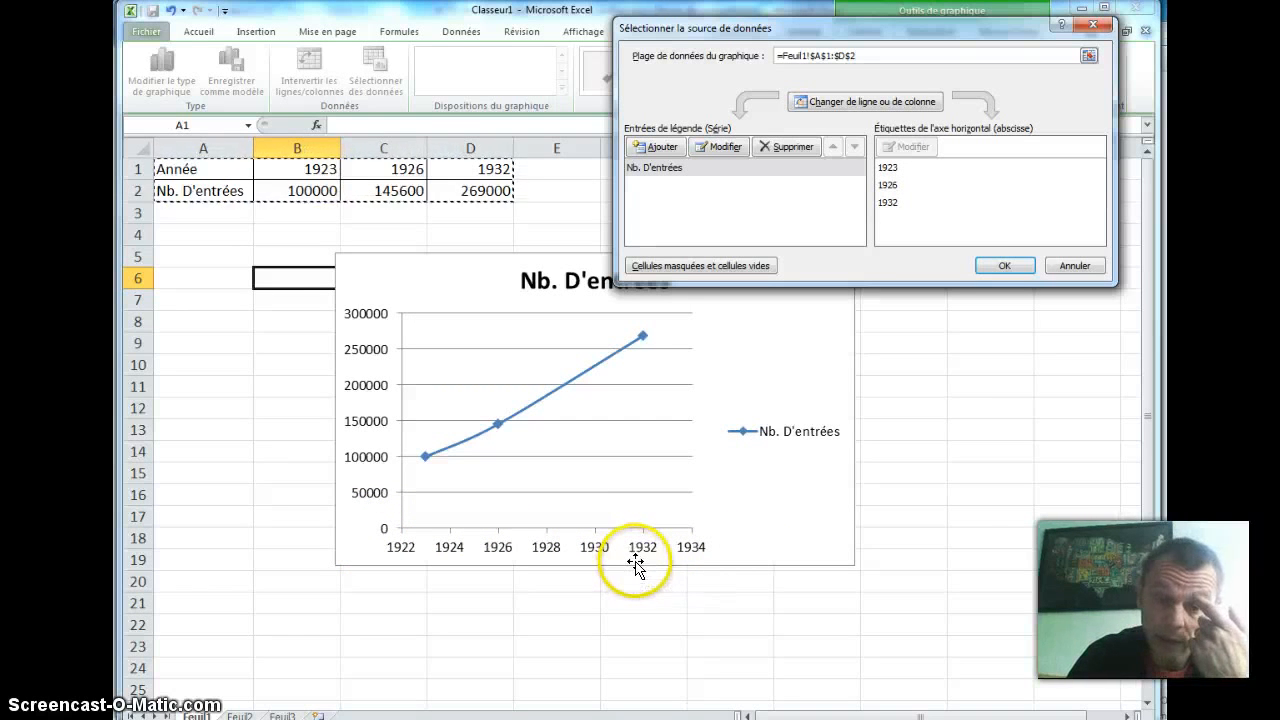
left_click(1012, 266)
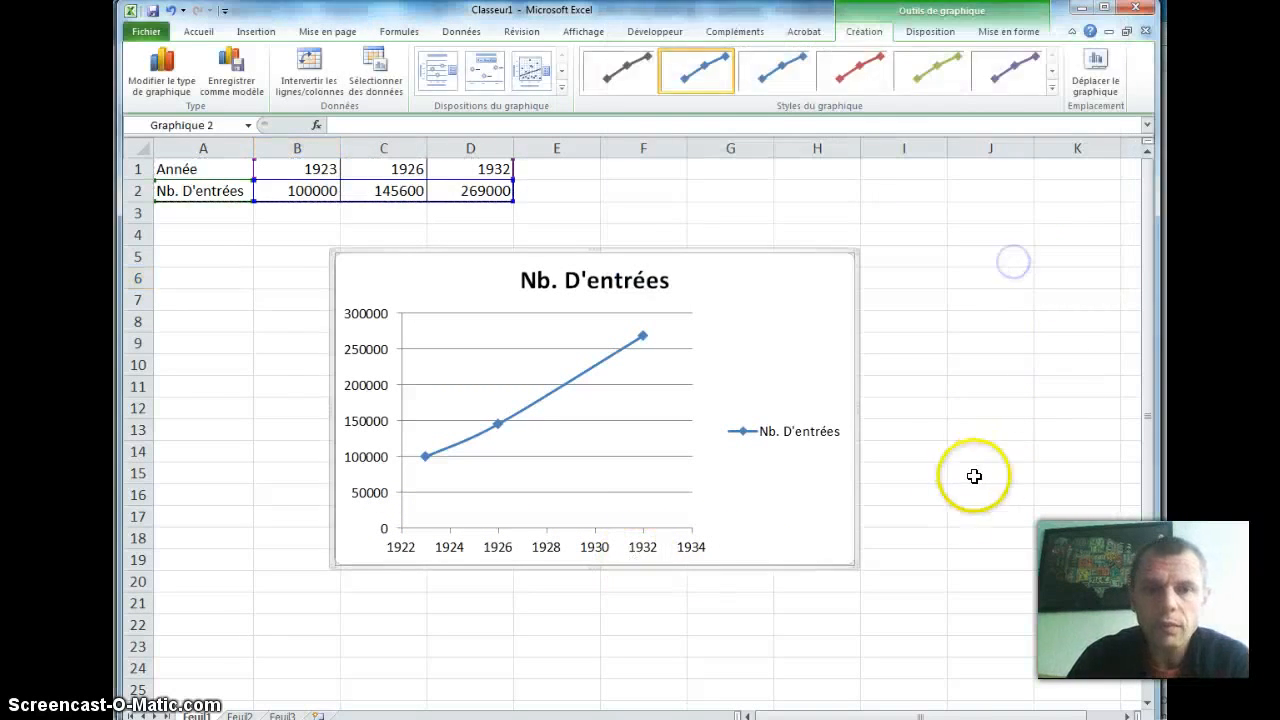
Step: Place the chart directly below the table and delete its "Nb. D'entrées" legend
left_click_drag(726, 255, 548, 217)
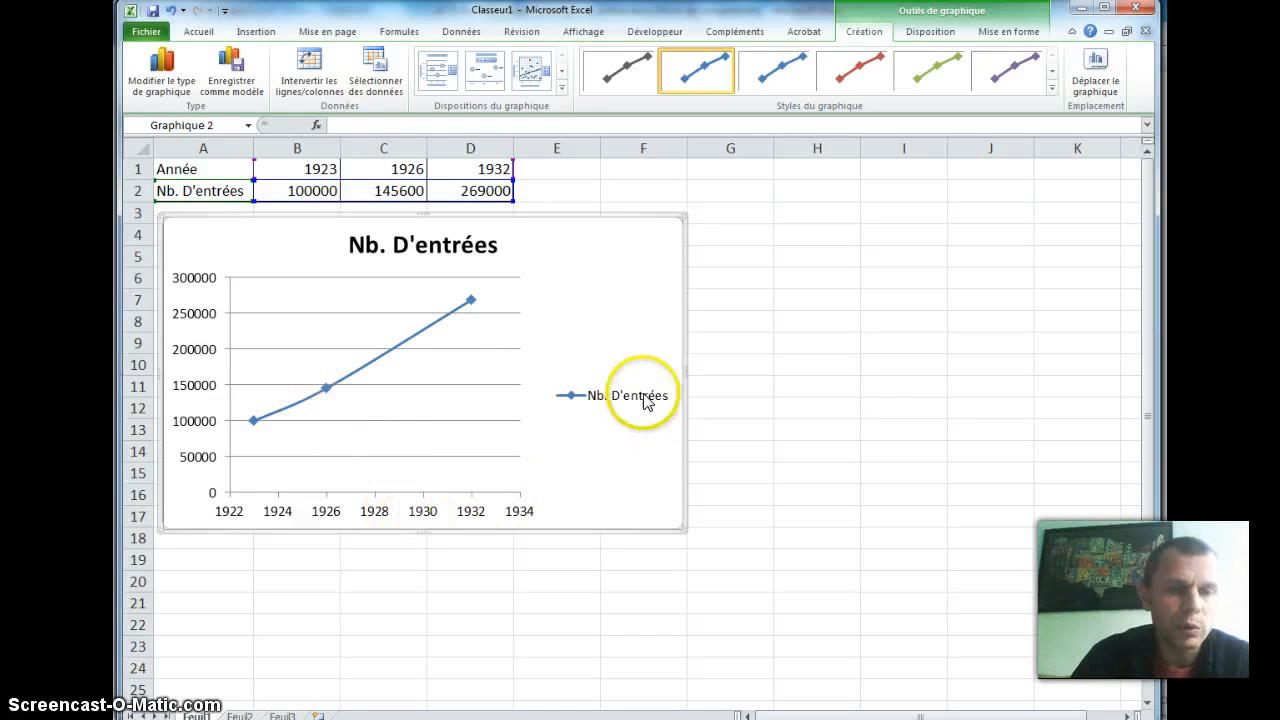
left_click(592, 400)
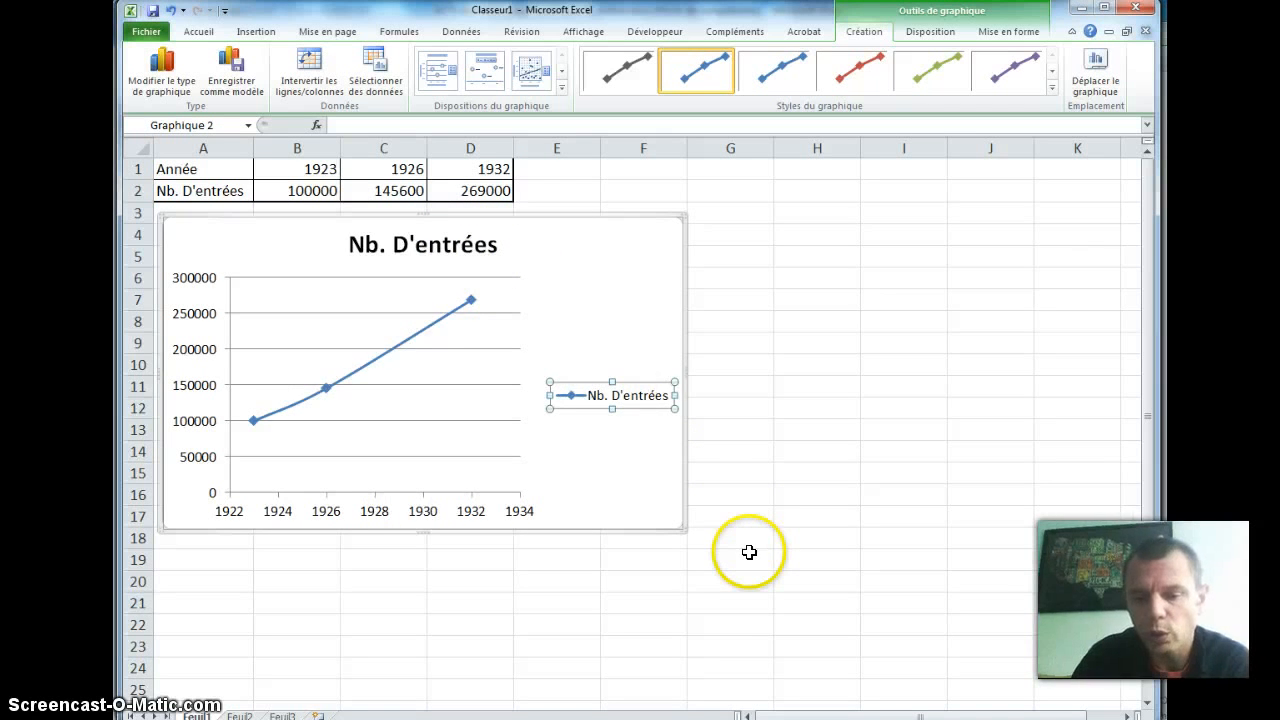
key("Delete")
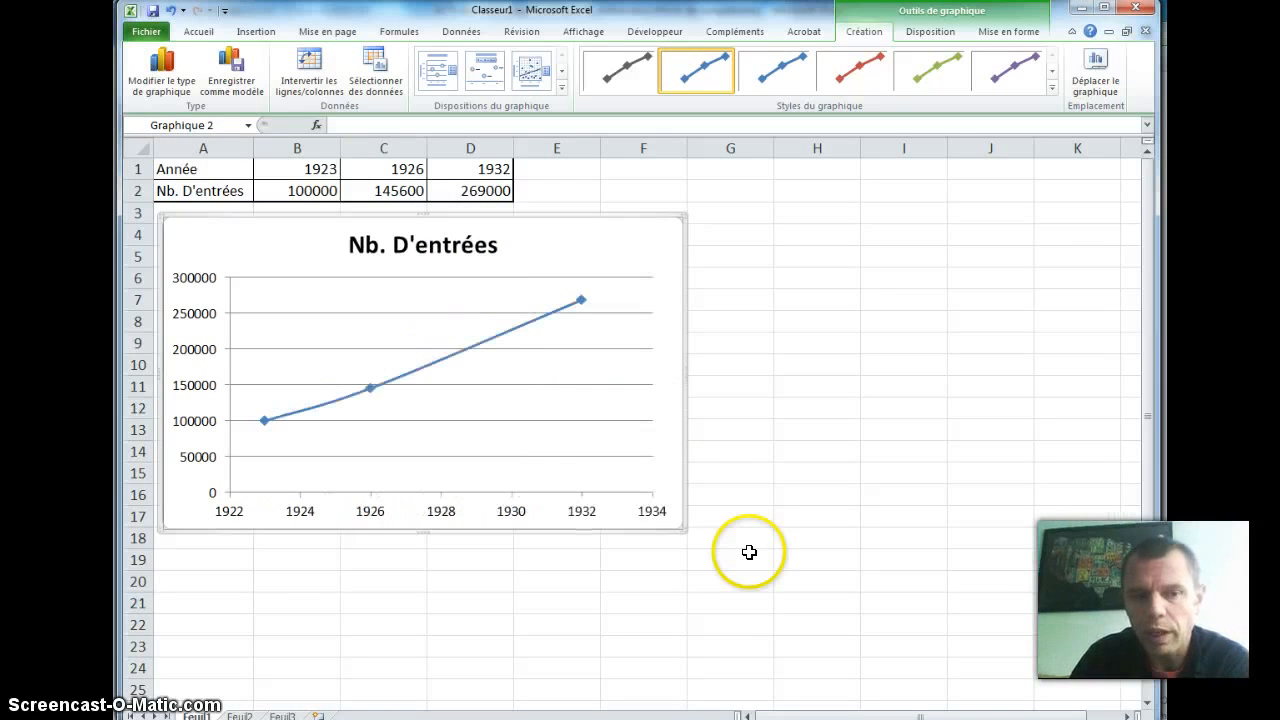
Step: Format the horizontal axis with a fixed major unit of 5, a fixed minor unit of 1 and minor tick marks set to "Sur l'axe"
left_click(370, 510)
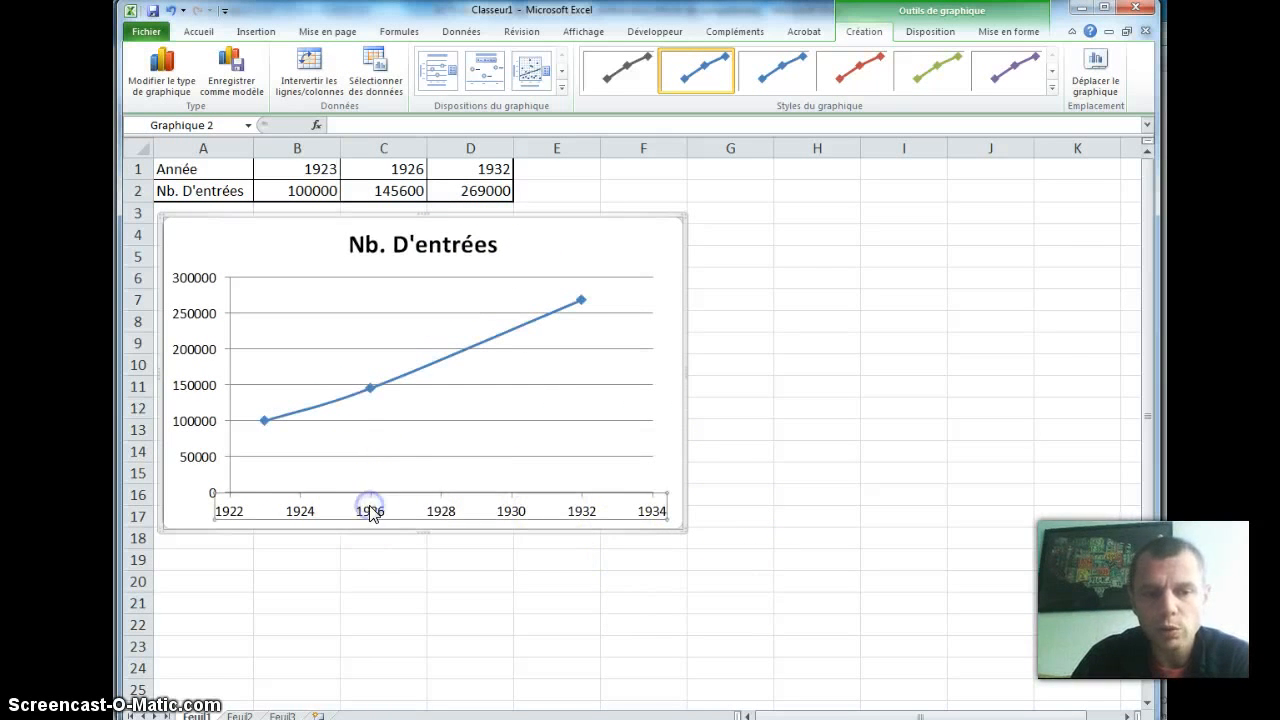
right_click(299, 512)
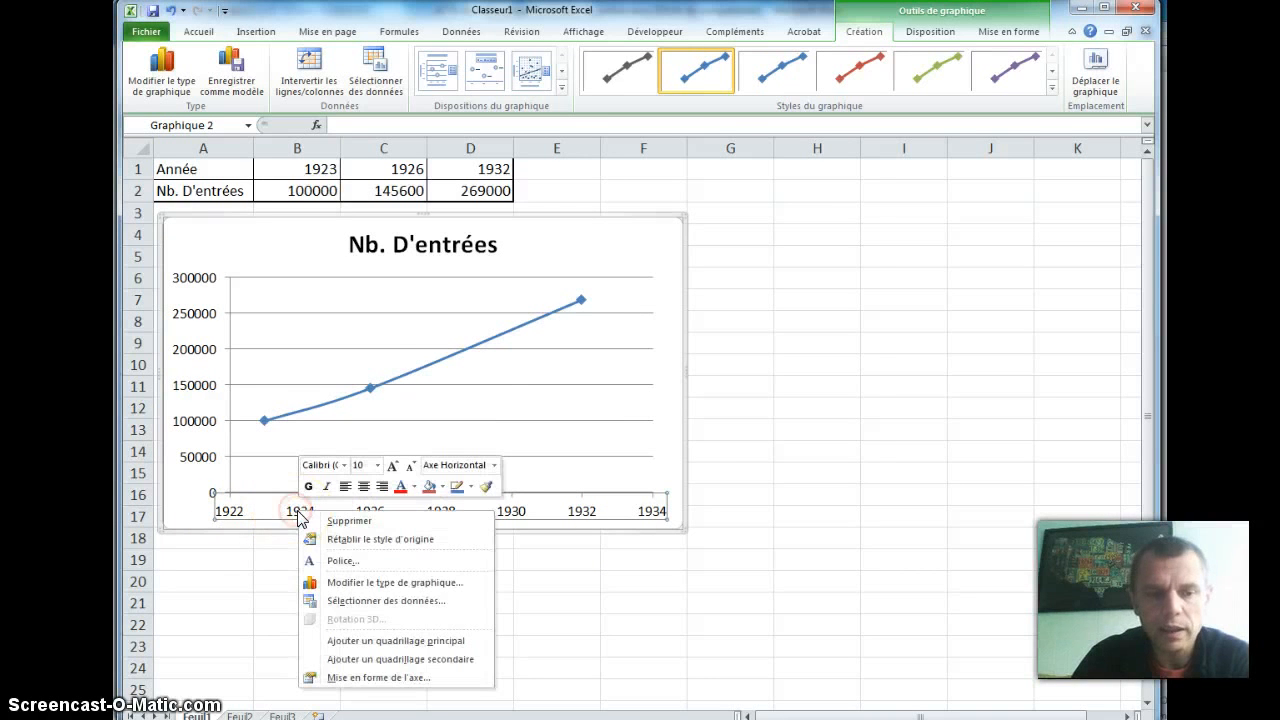
left_click(350, 677)
left_click(721, 246)
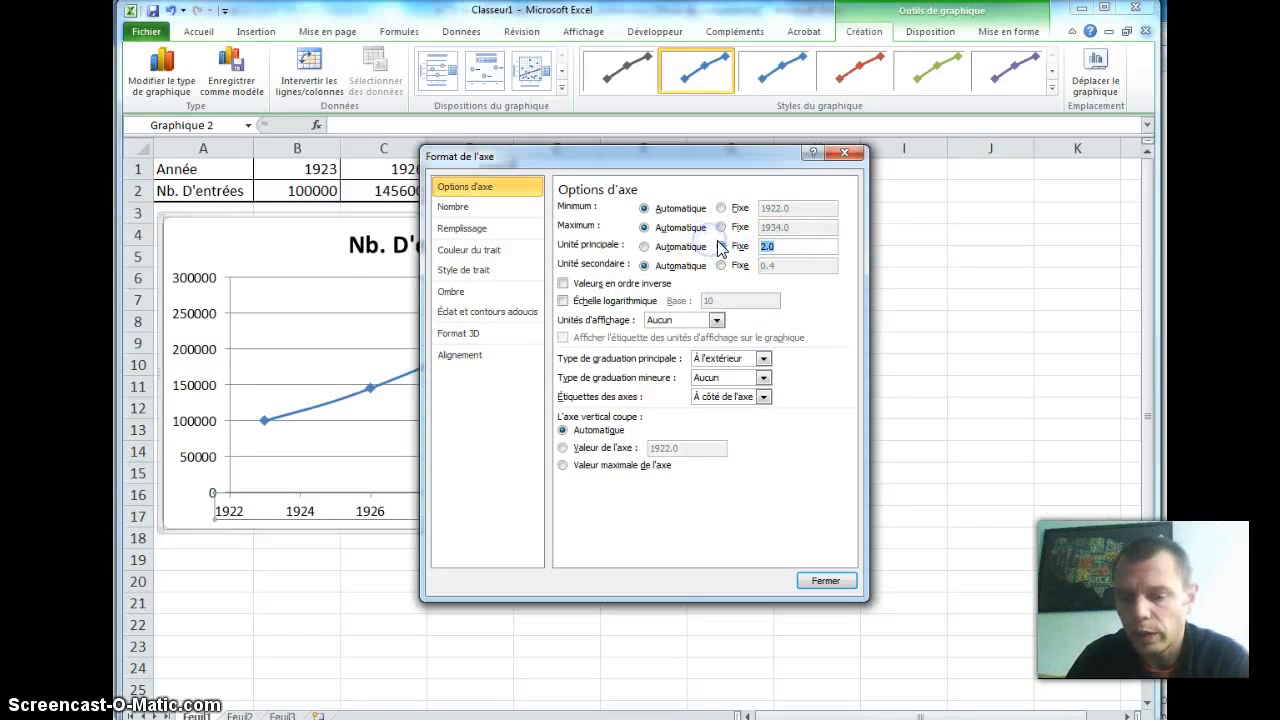
type("5")
left_click(742, 265)
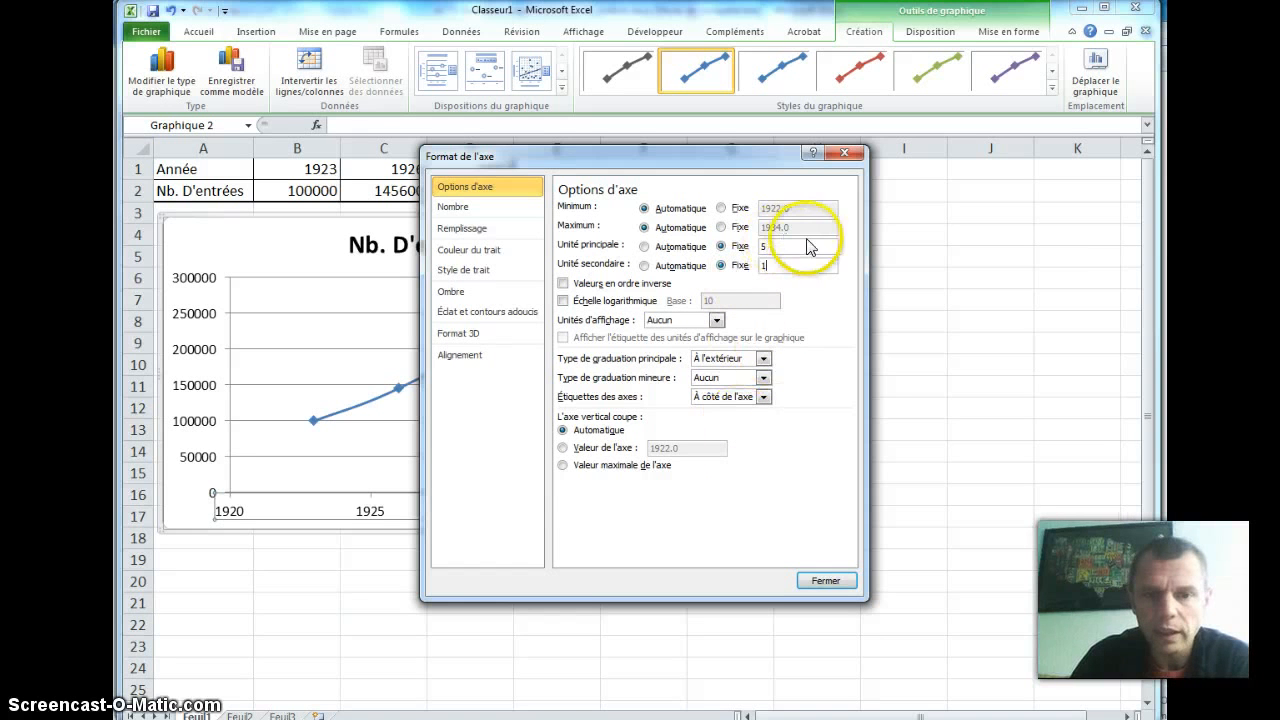
left_click(763, 381)
left_click(737, 436)
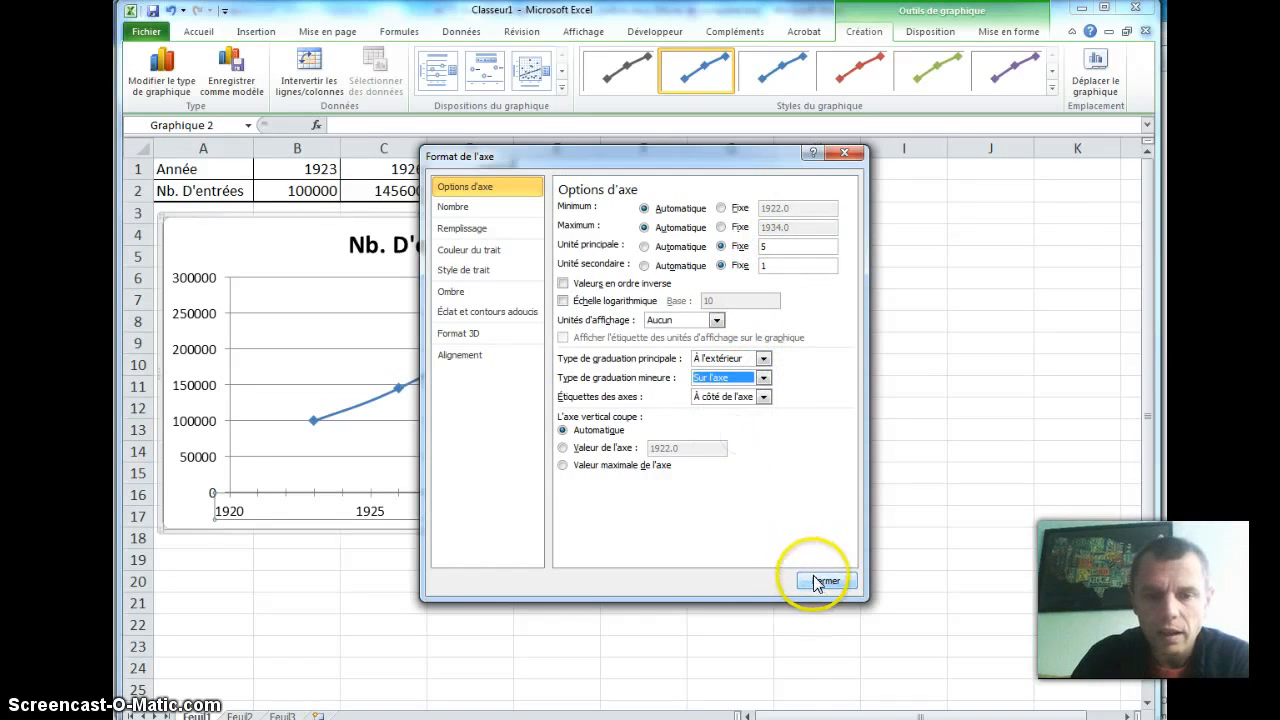
left_click(818, 580)
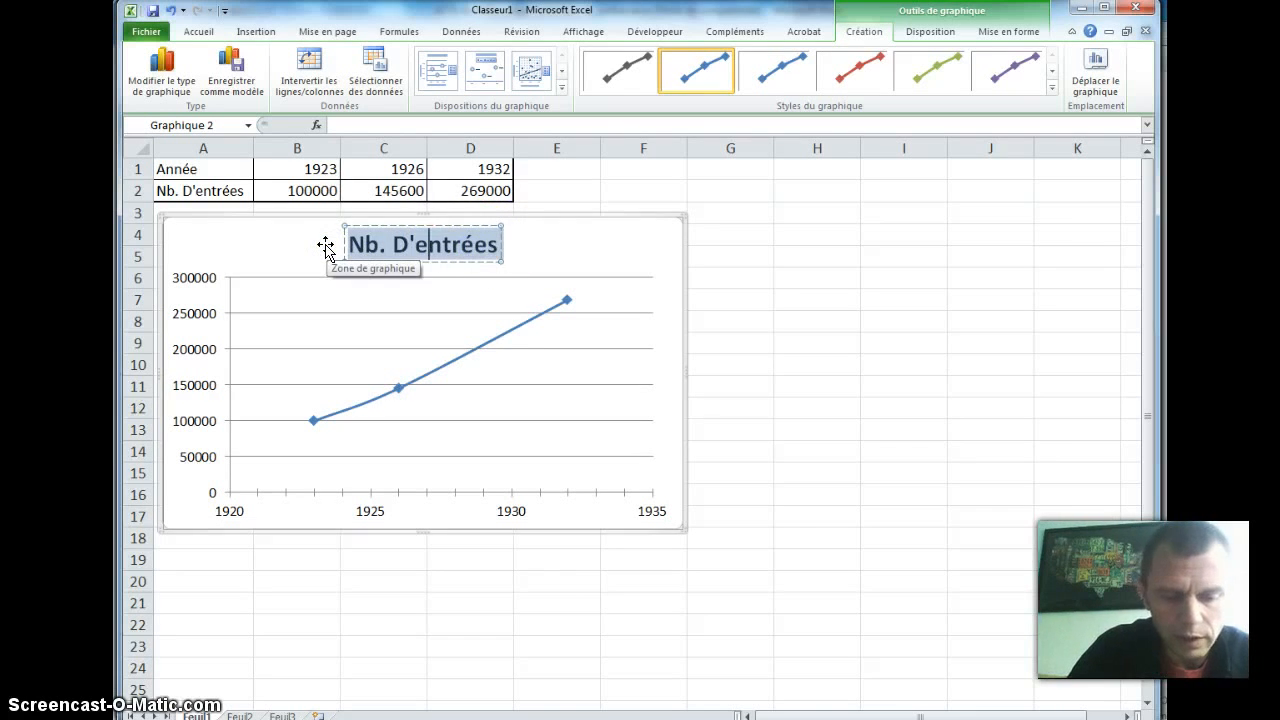
Step: Replace the chart title with "Evolution du nombre de visiteurs au salon des arts ménagers"
type("Evolution du nombre")
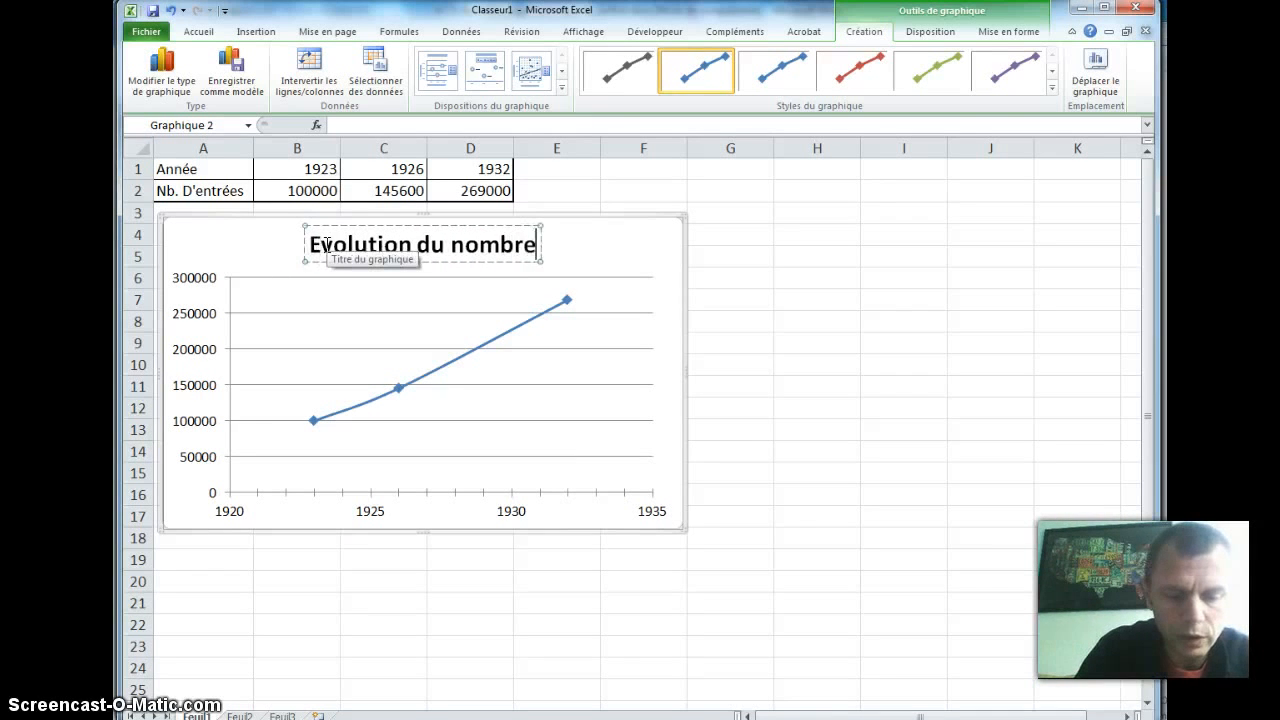
type(" de vis")
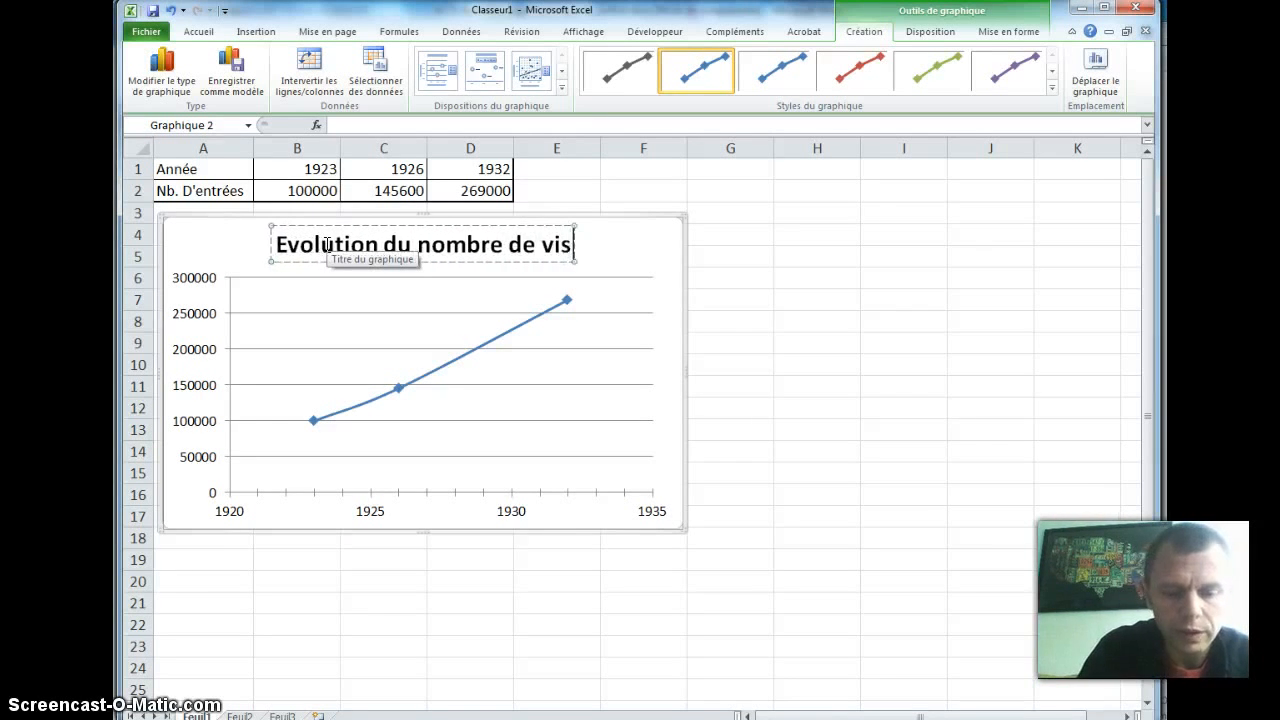
type("iteurs")
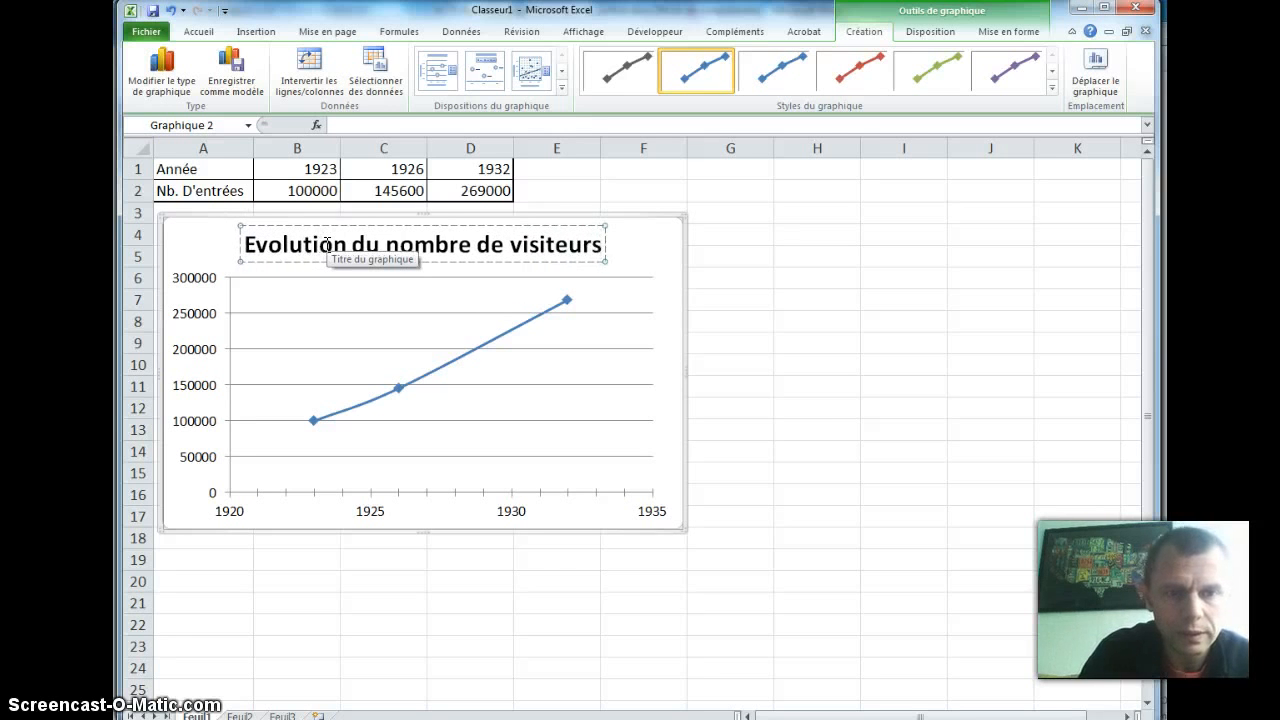
type(" au salon des arts")
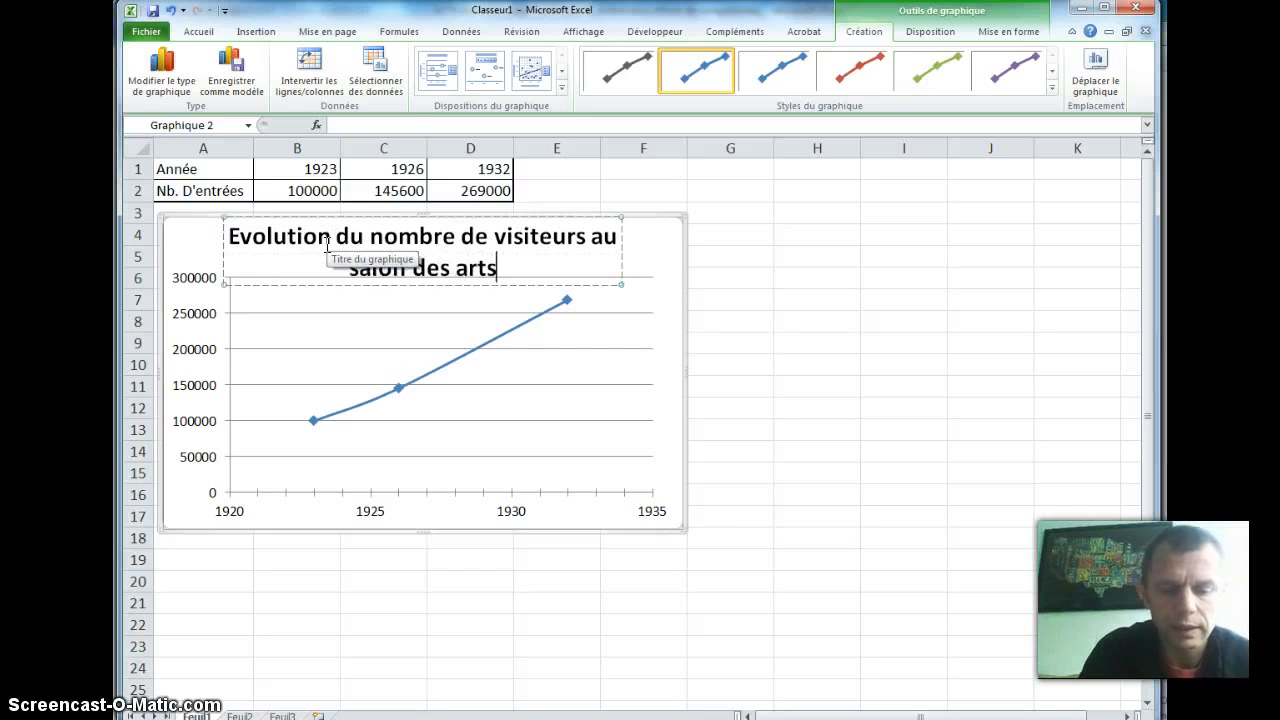
type(" ménagers")
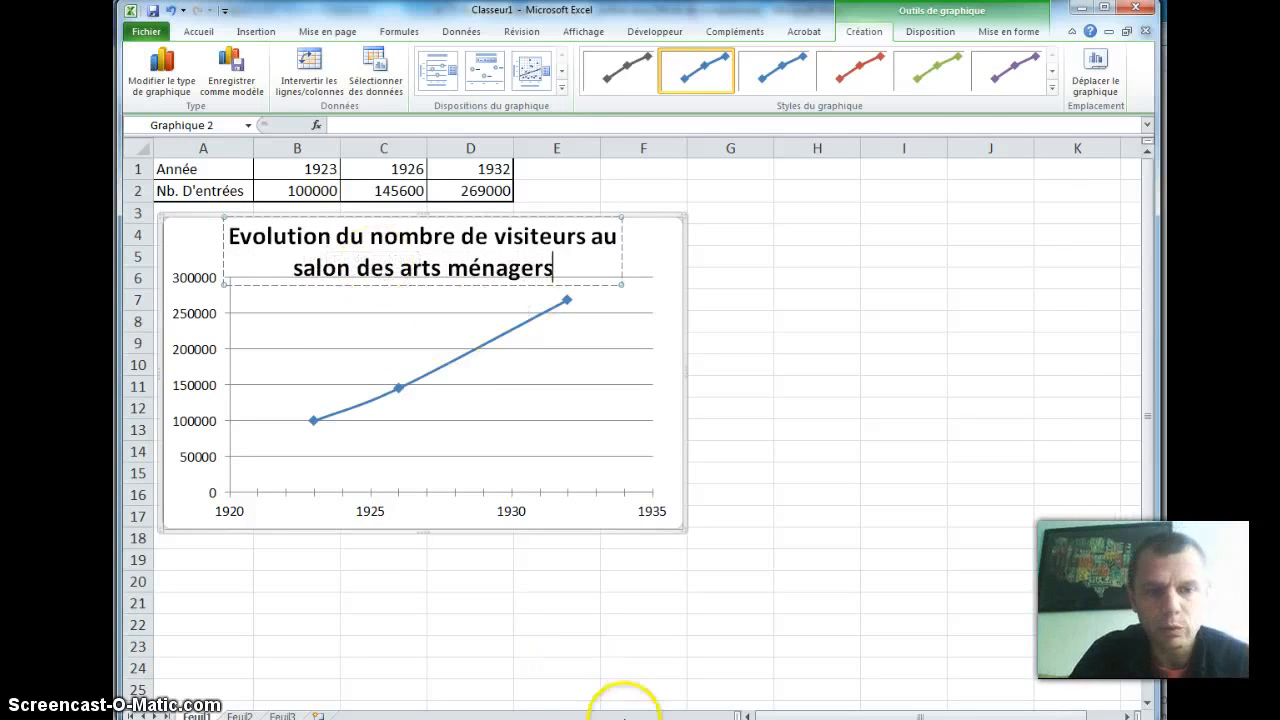
left_click(728, 322)
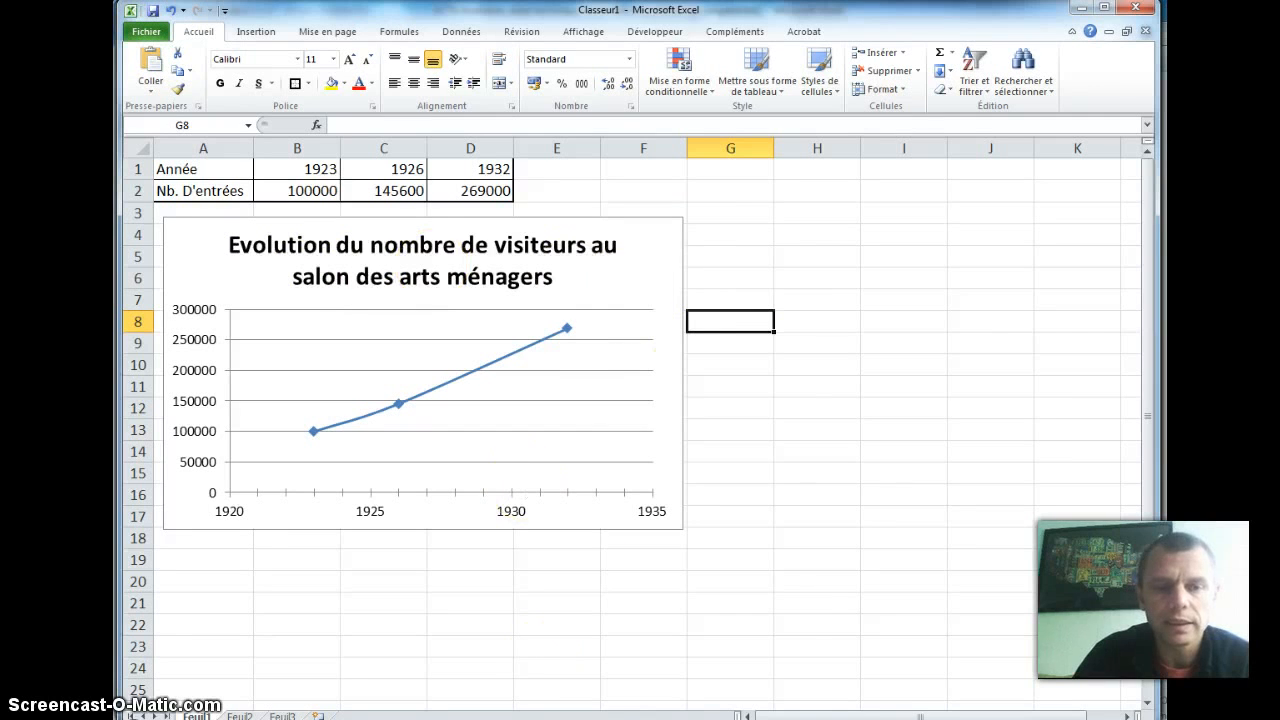
Step: Copy the chart and paste it into the Word document ACT2-Evolution_objet-technique-le_confort.docx on a new line after question 8
left_click(625, 216)
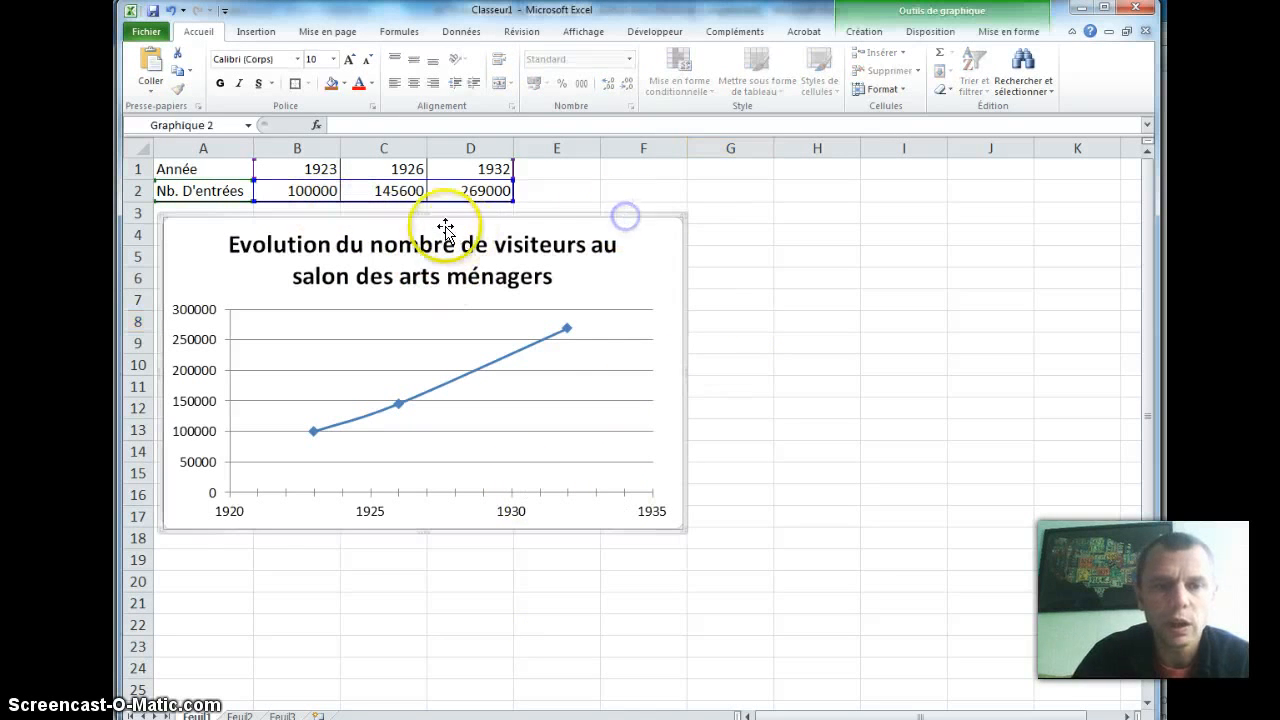
right_click(530, 214)
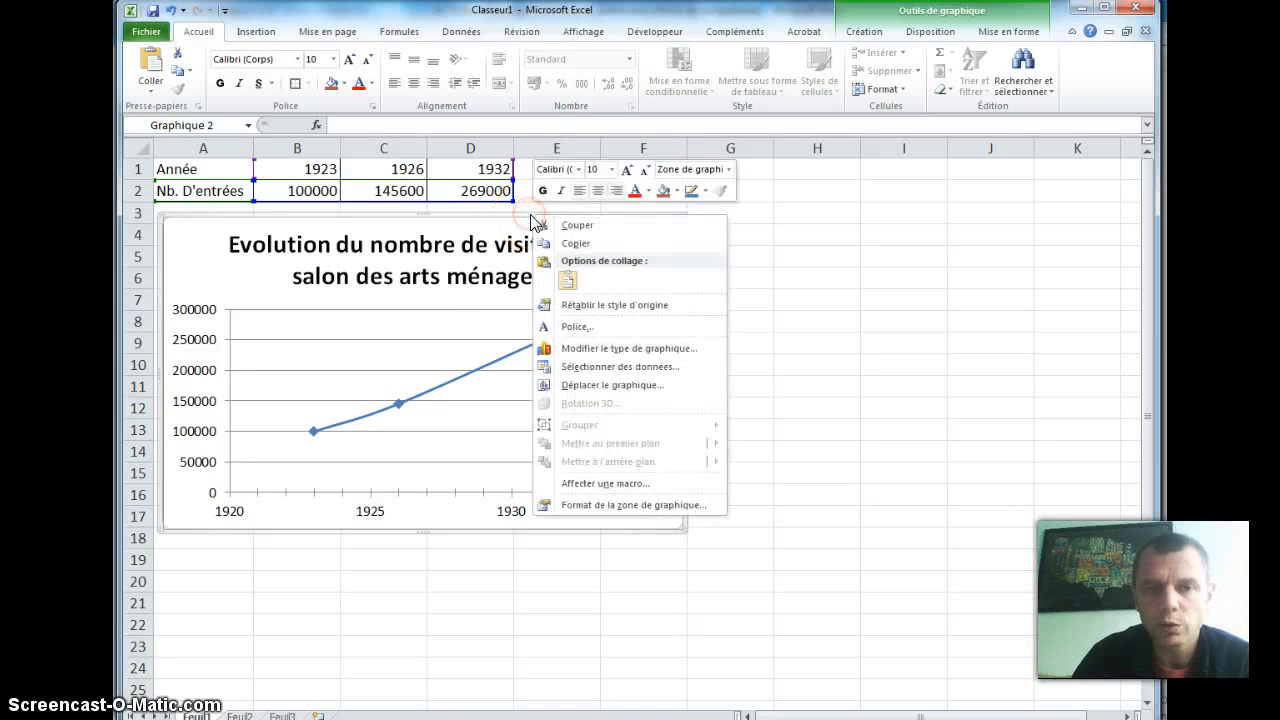
left_click(595, 243)
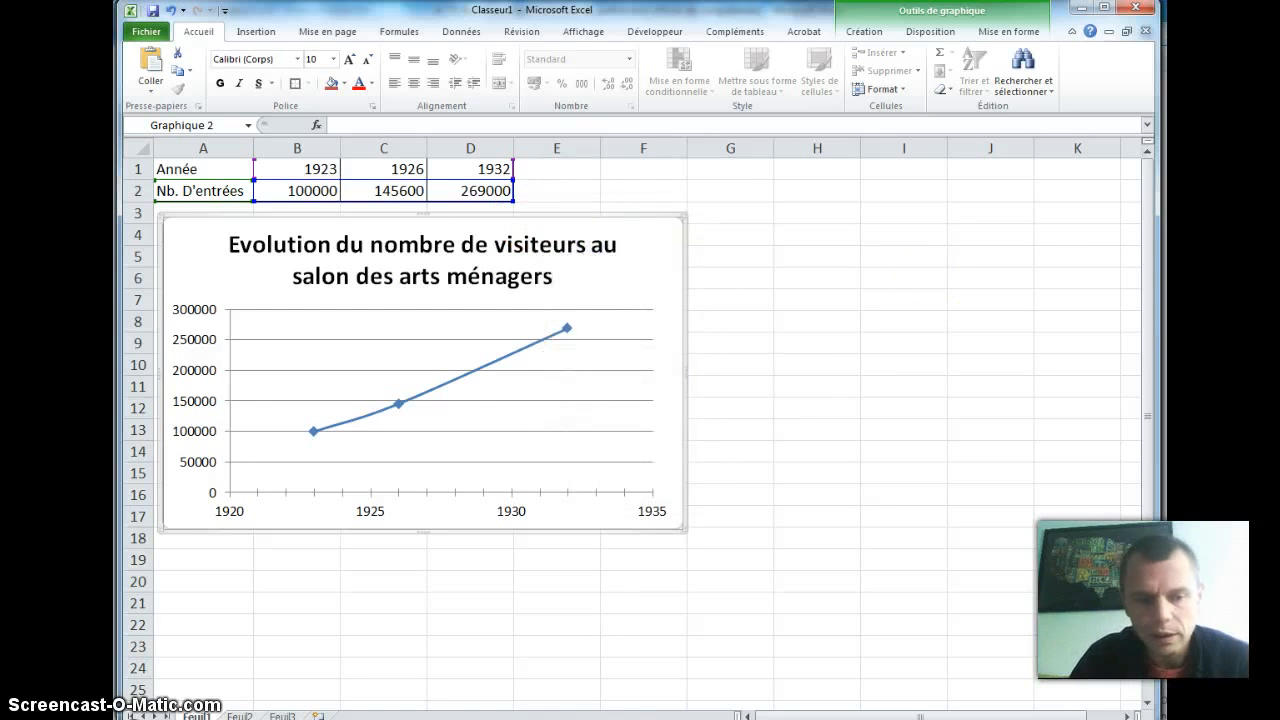
key("alt+Tab")
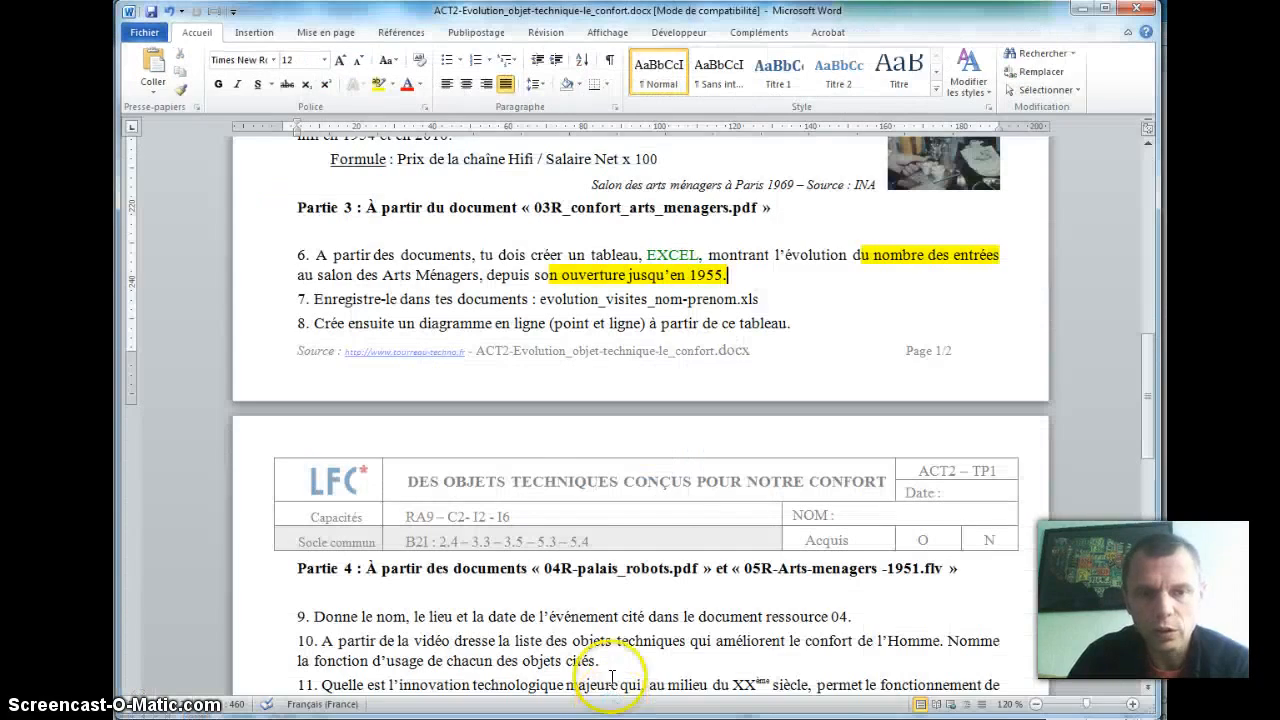
left_click(834, 320)
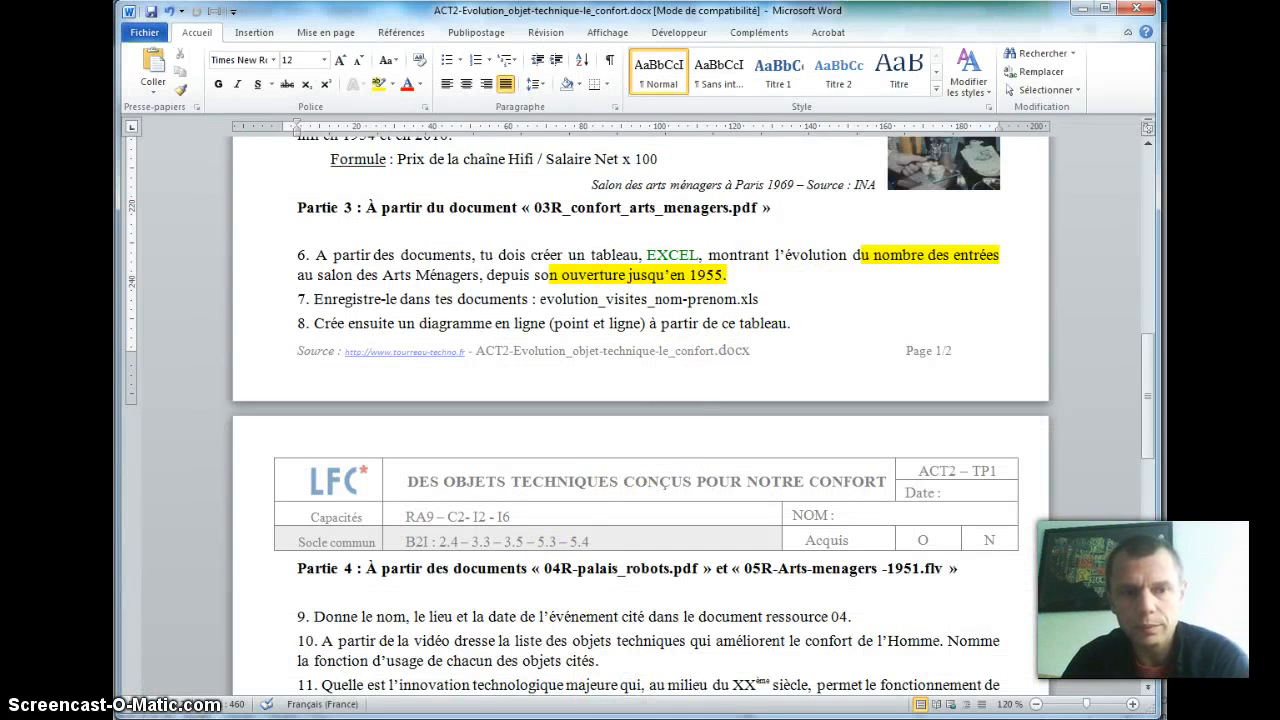
key("Return")
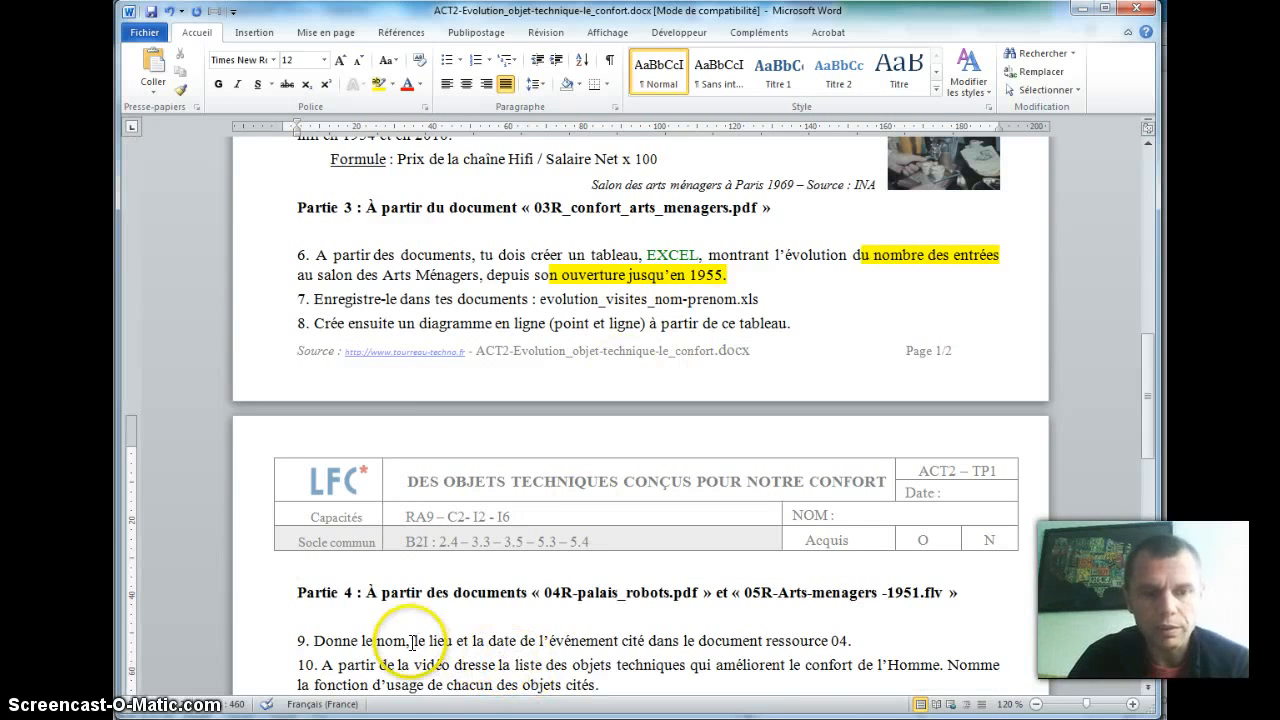
key("ctrl+v")
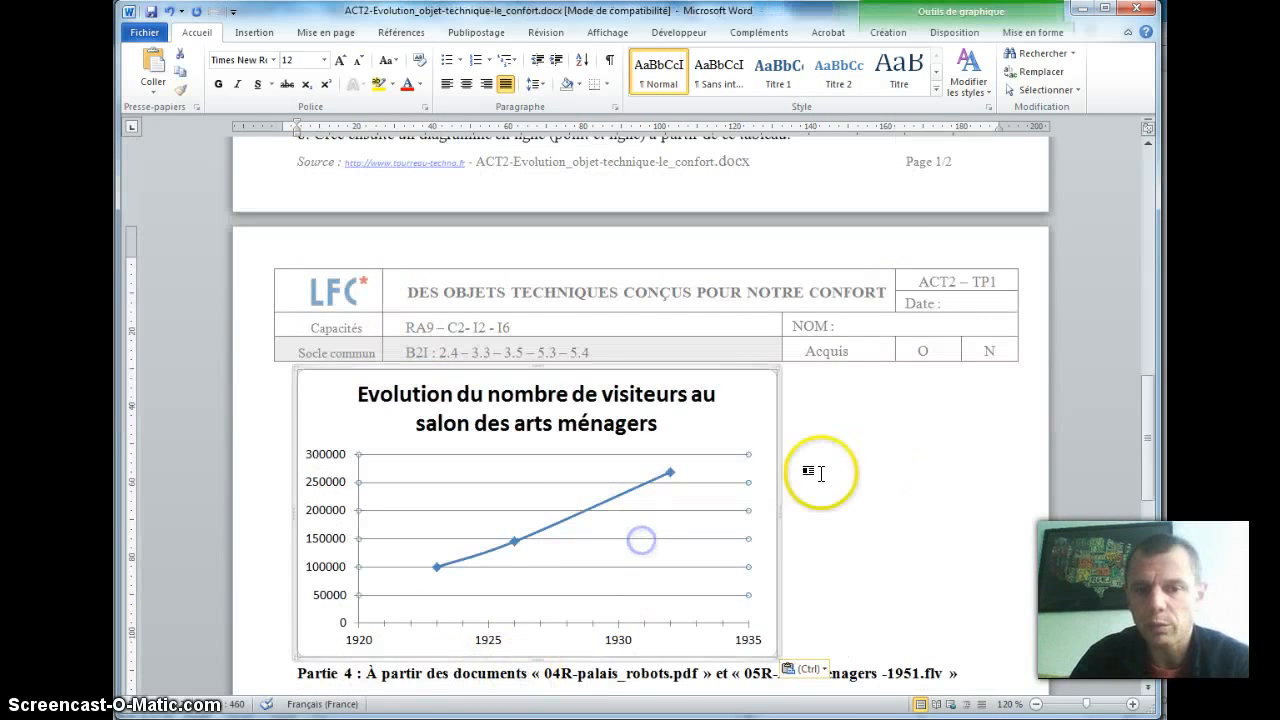
Step: Switch to Excel, copy the table in A1:D2 and return to the Word document
key("alt+Tab")
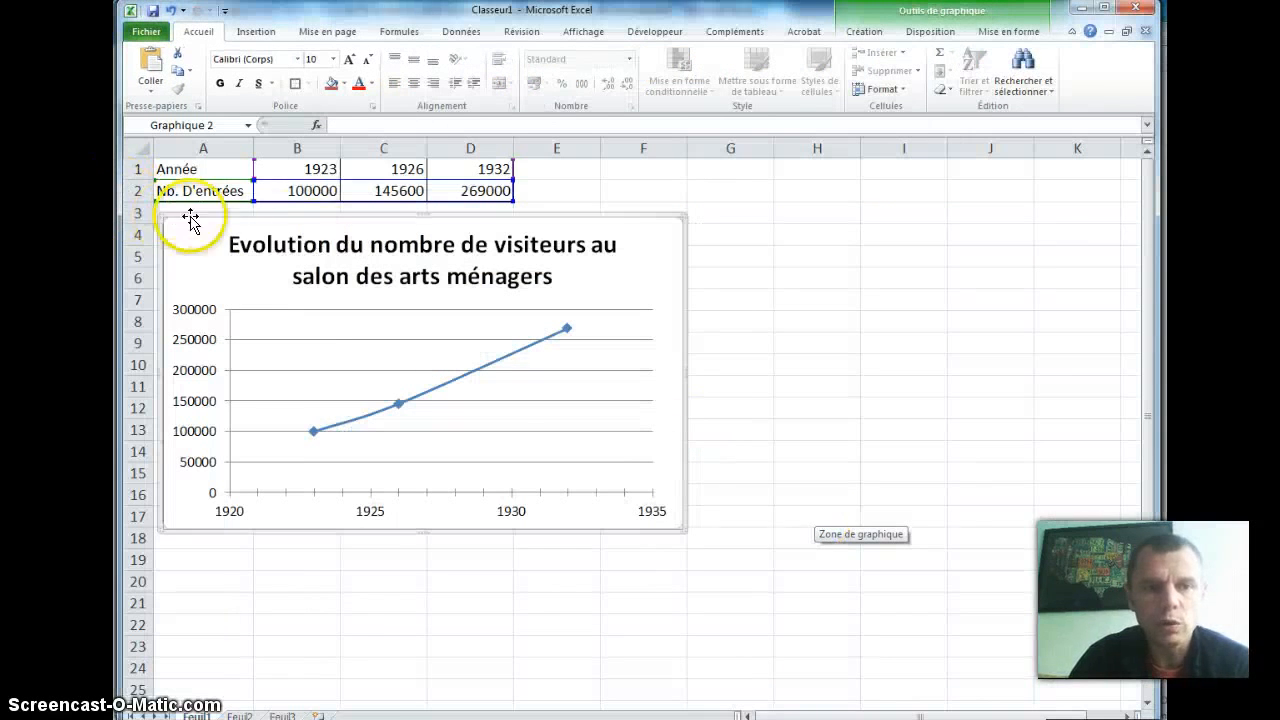
left_click_drag(447, 188, 240, 169)
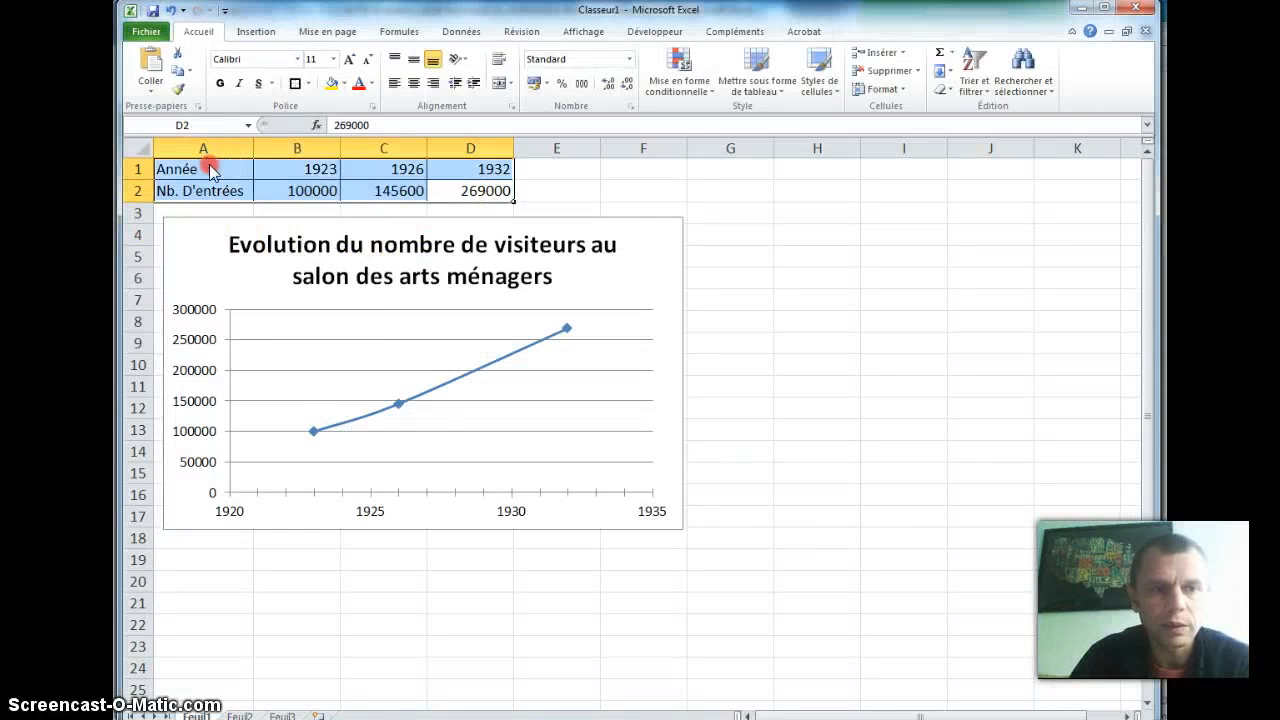
right_click(210, 166)
left_click(262, 196)
key("alt+Tab")
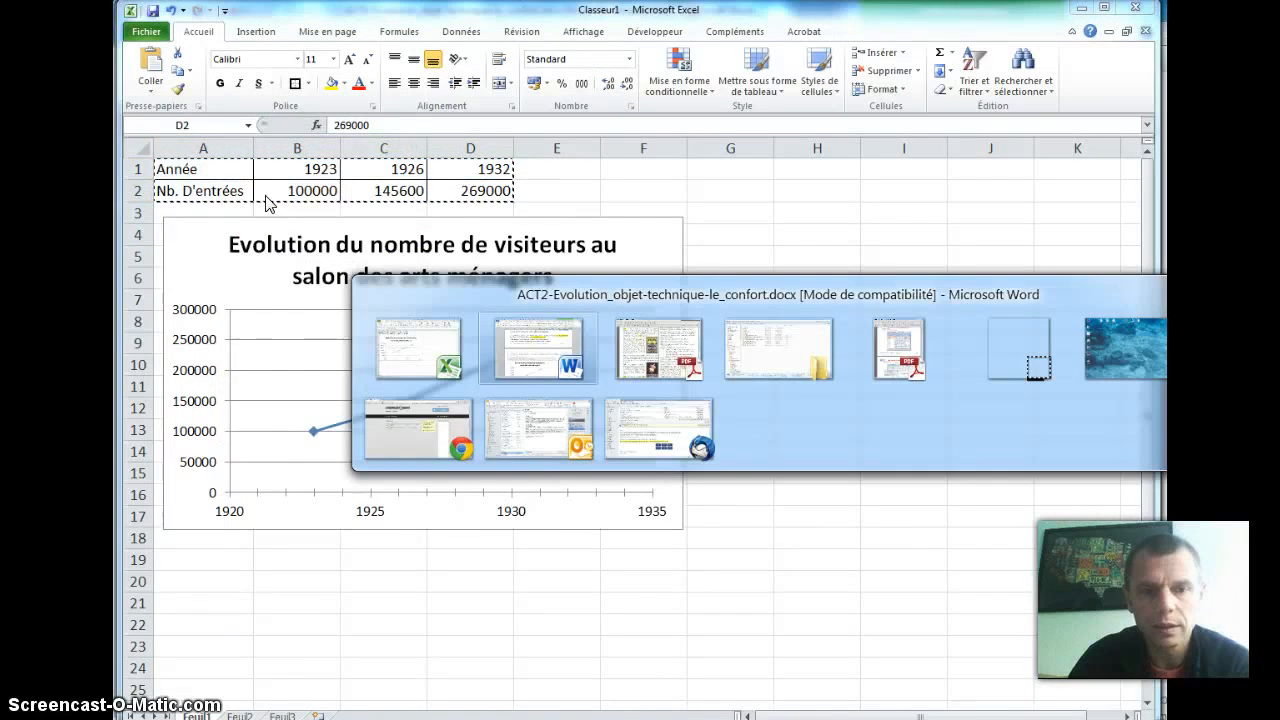
Step: Insert a blank line after question 8, above the chart, and paste the copied table there
scroll(740, 300, "down", 3)
scroll(791, 266, "up", 3)
left_click(801, 276)
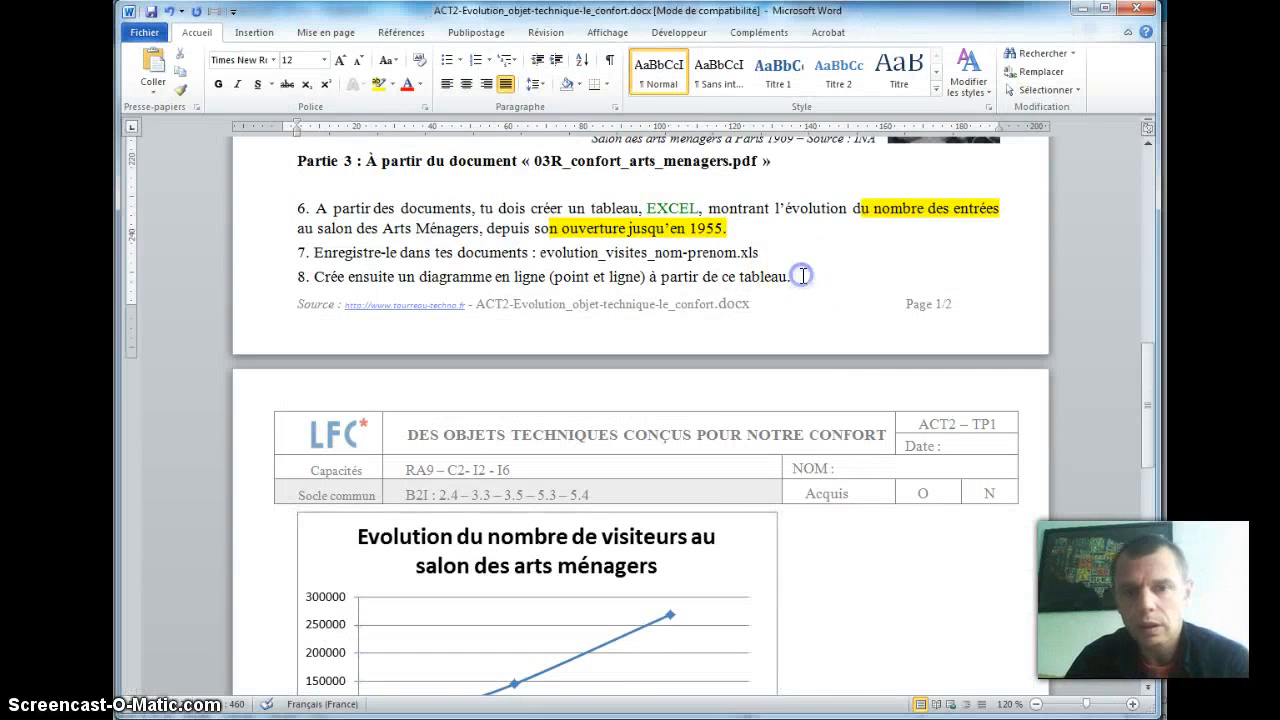
key("Return")
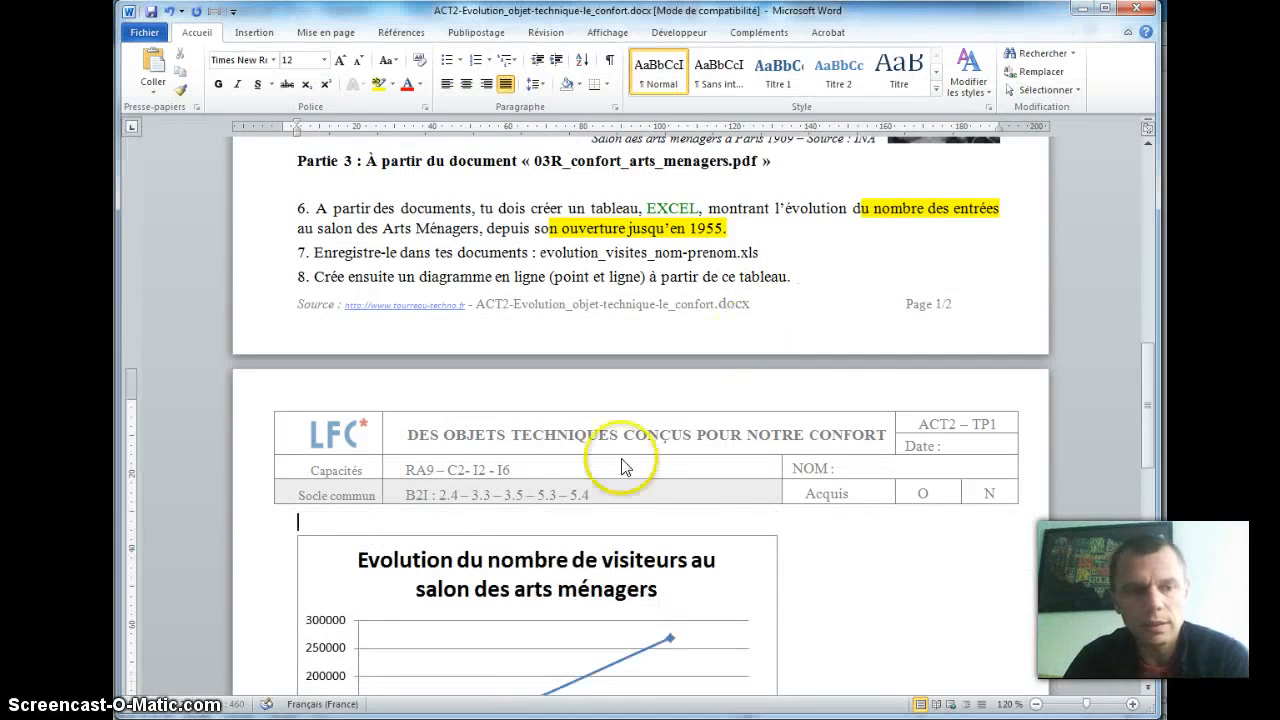
right_click(345, 518)
left_click(382, 312)
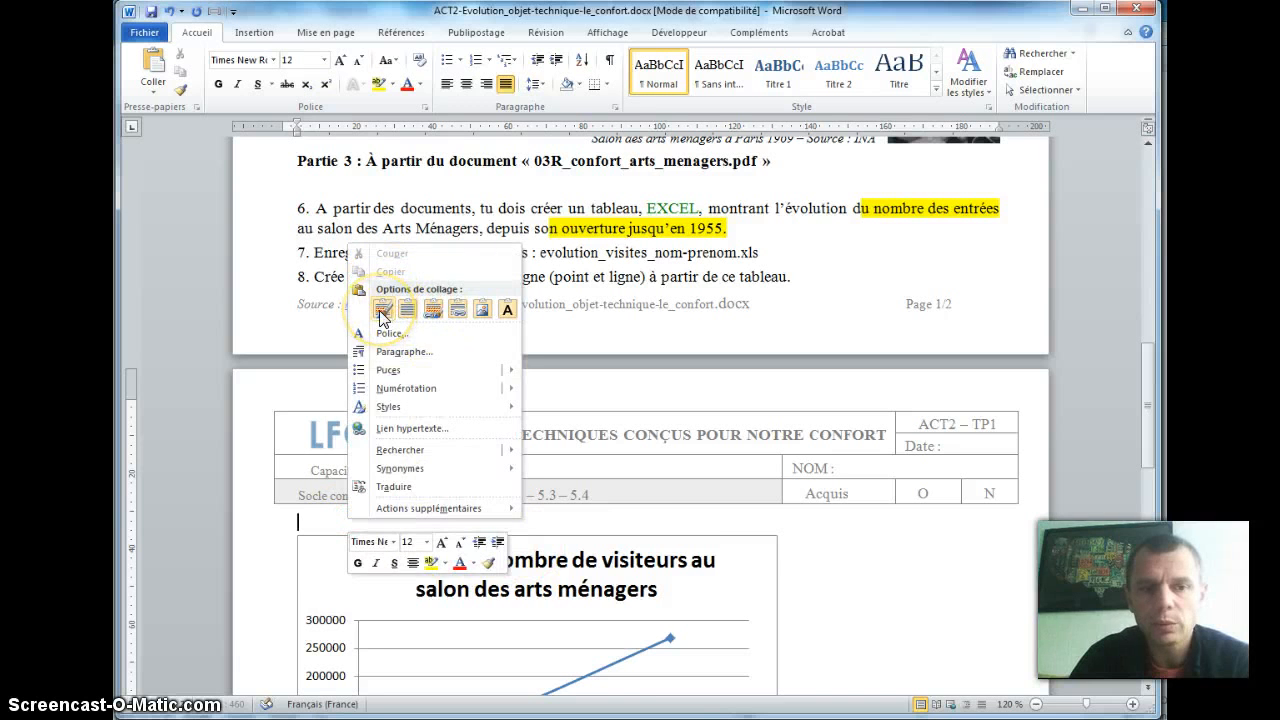
left_click(378, 308)
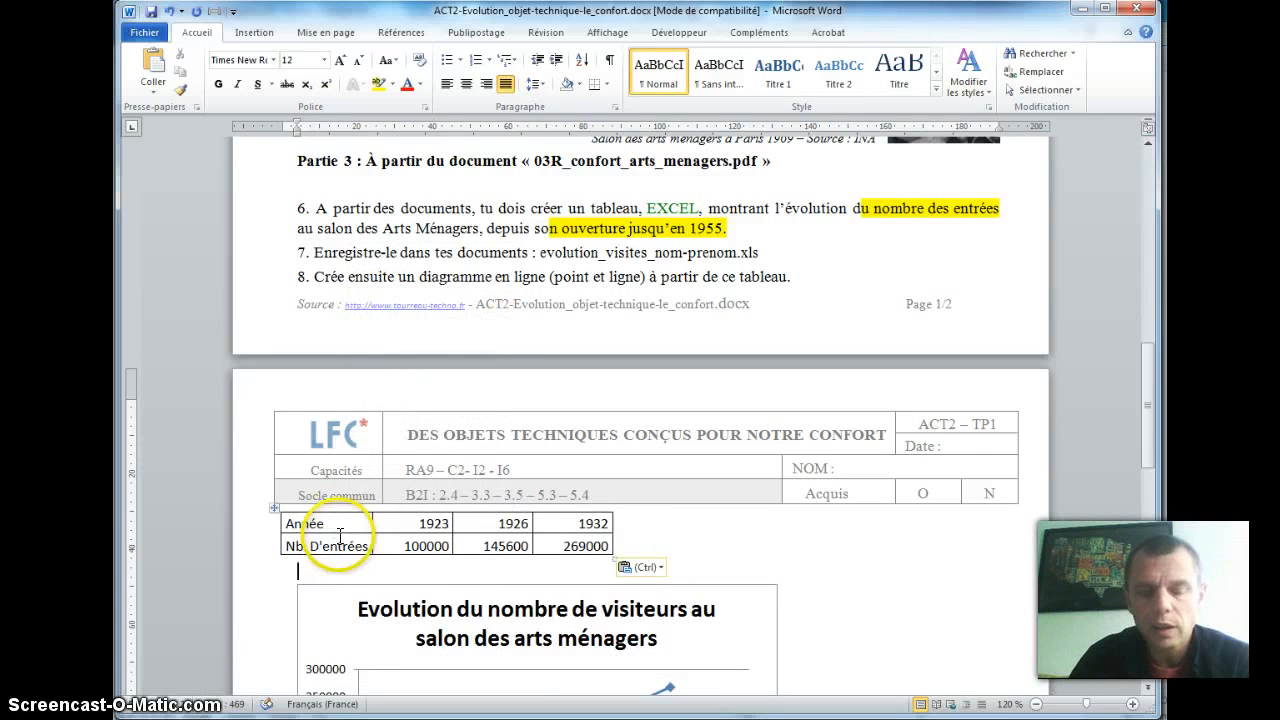
Step: Paste the table again between the first pasted table and the chart, using Collage spécial as "Feuille de calcul Microsoft Excel Objet"
left_click(317, 530)
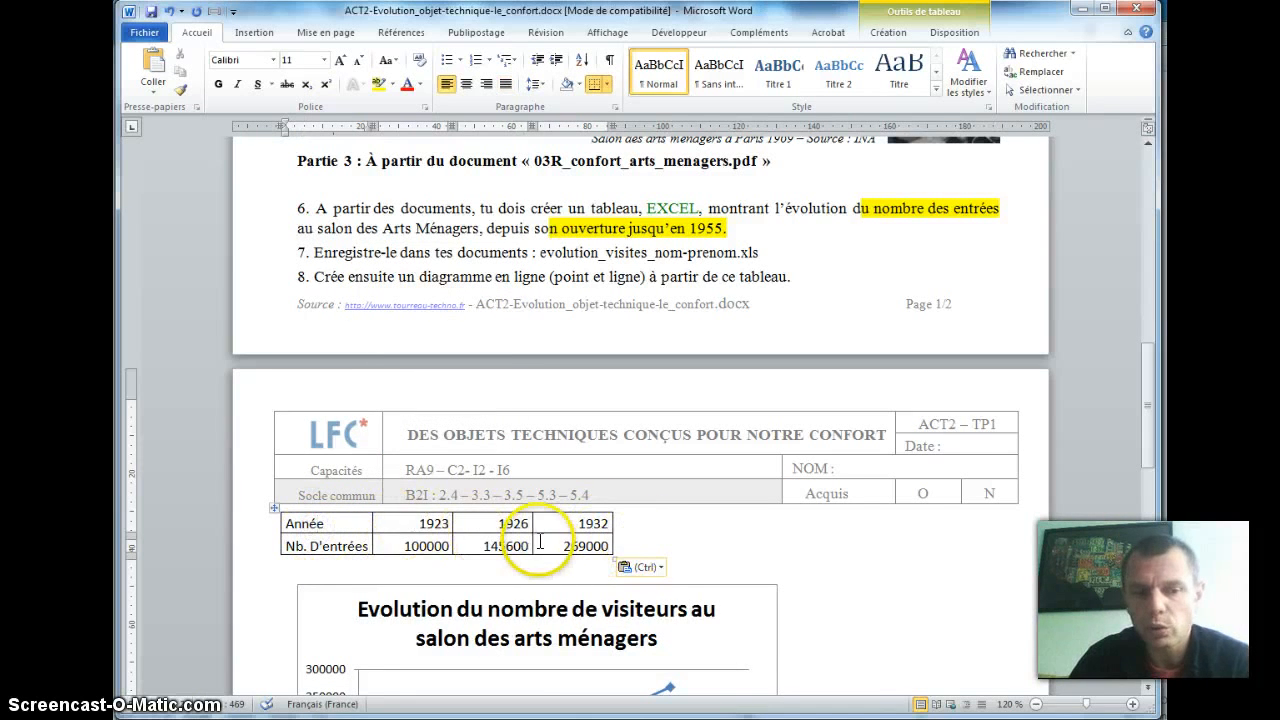
left_click(432, 563)
left_click(153, 82)
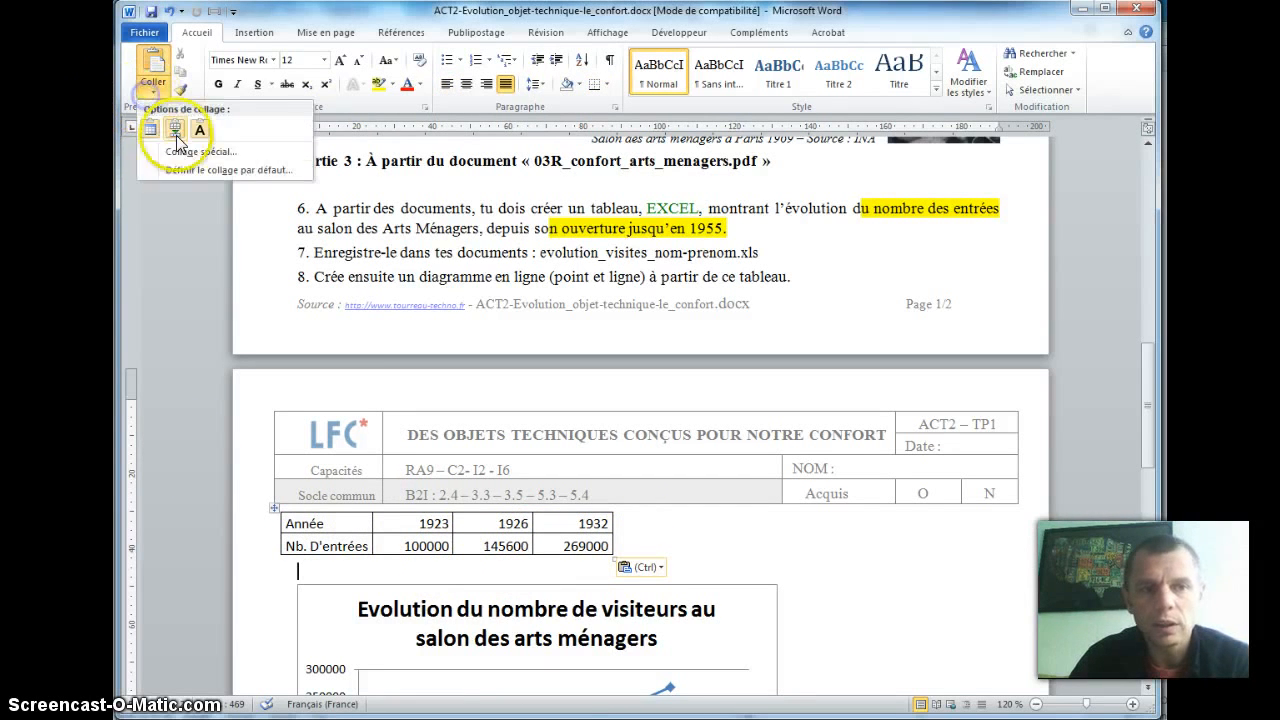
left_click(183, 157)
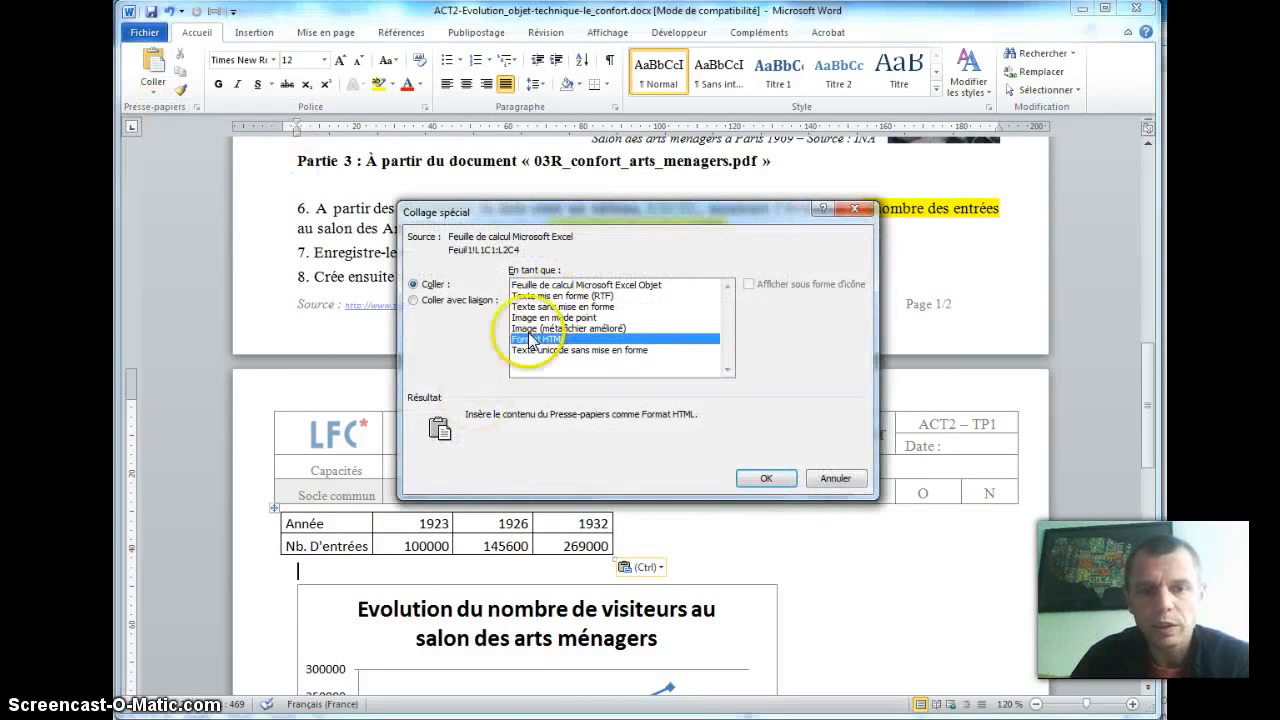
left_click(540, 286)
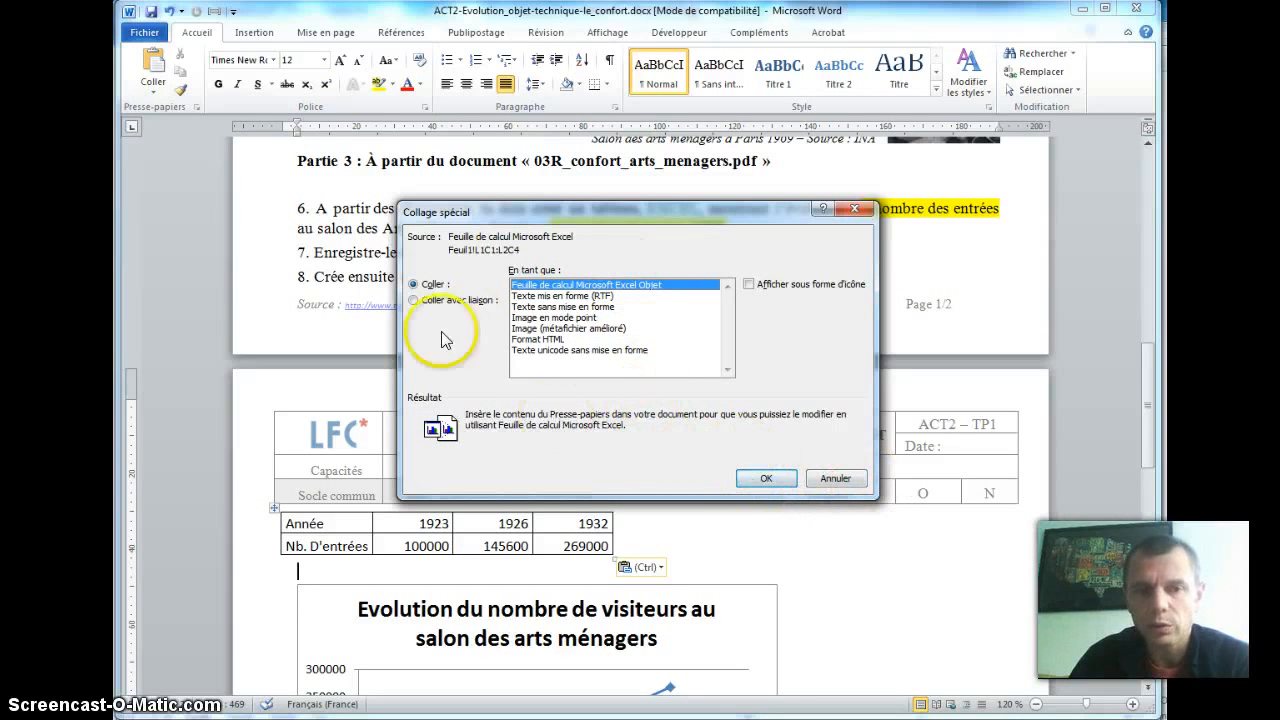
left_click(766, 478)
scroll(704, 620, "down", 5)
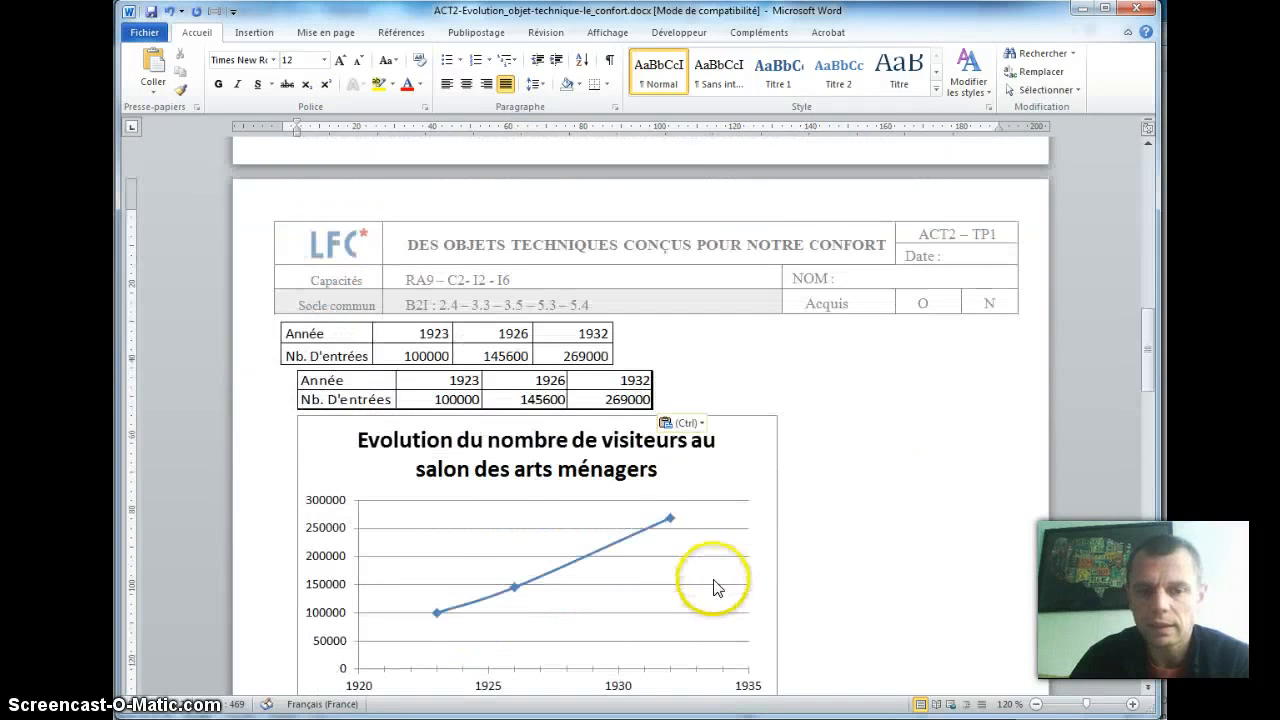